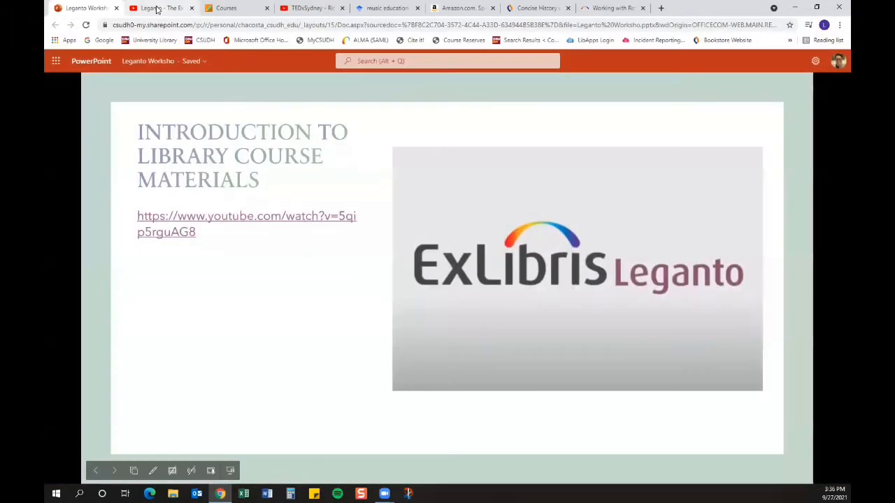
left_click(157, 8)
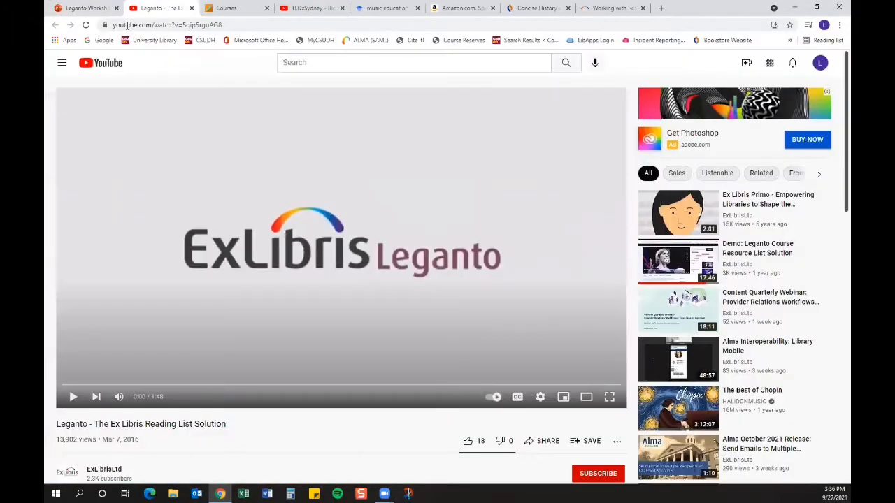
left_click(192, 9)
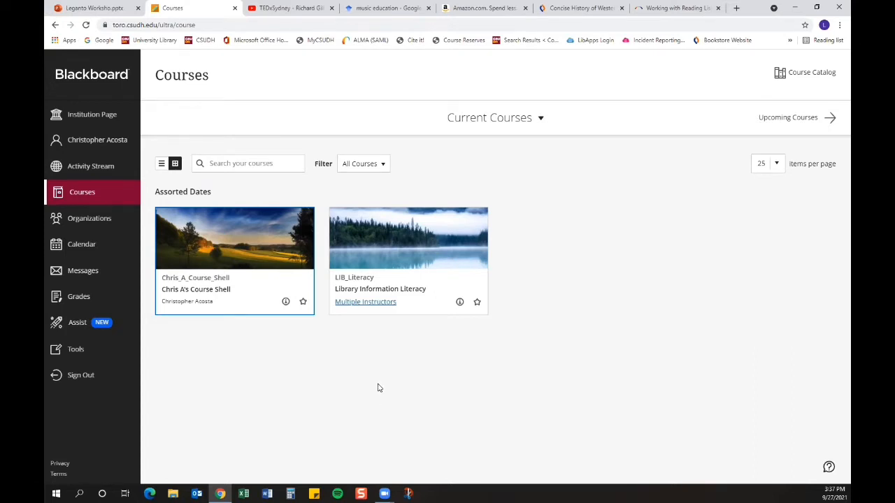
left_click(195, 288)
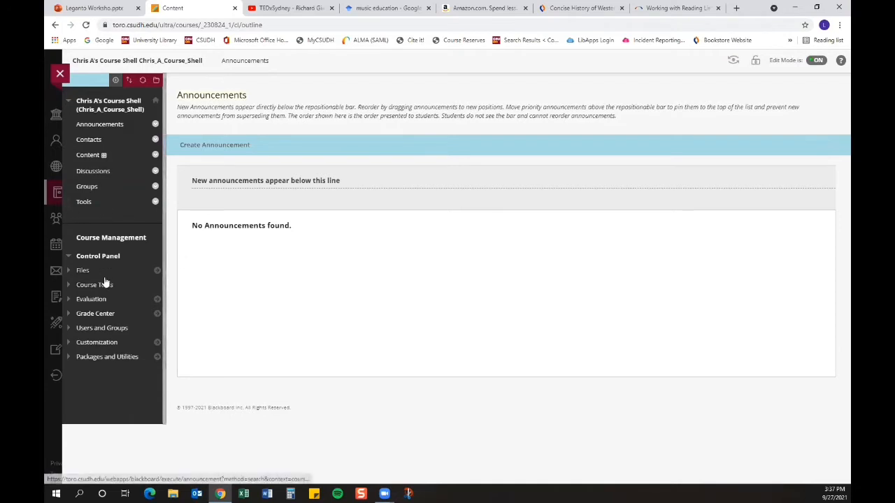
Step: Open the course's Content area
left_click(116, 80)
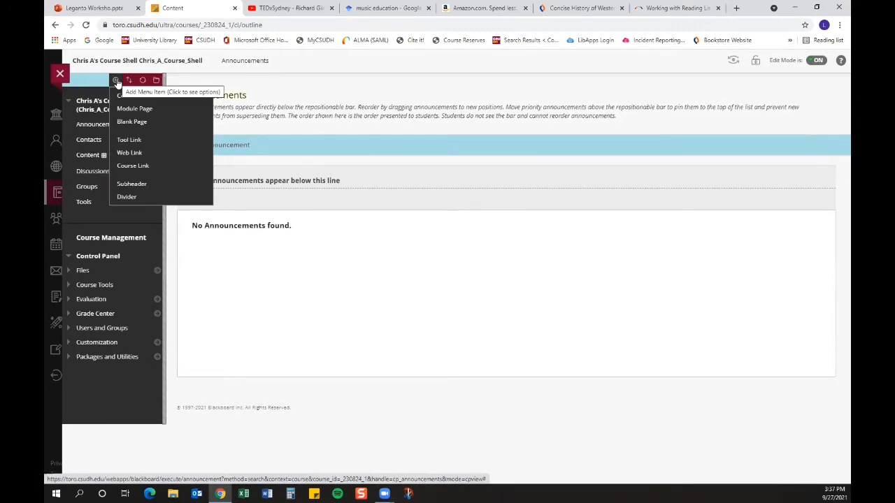
left_click(88, 155)
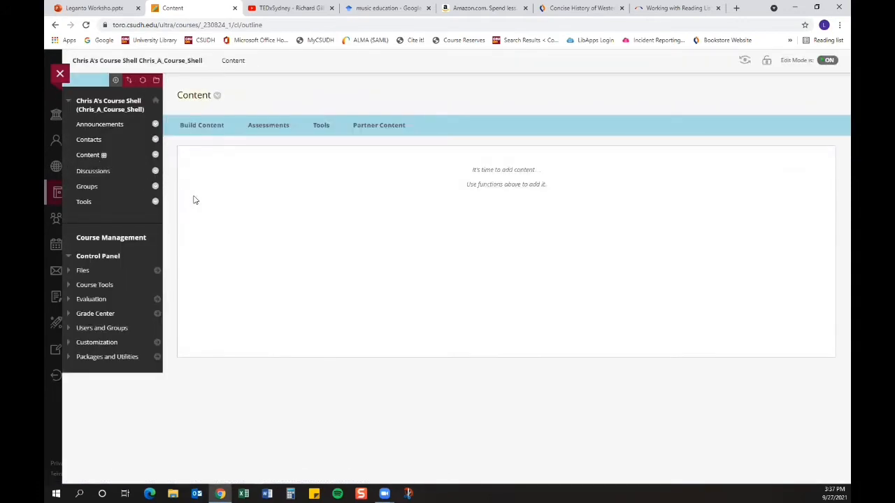
Step: Build a Library Course Materials content item named "Library Course Materials" and submit it
left_click(210, 129)
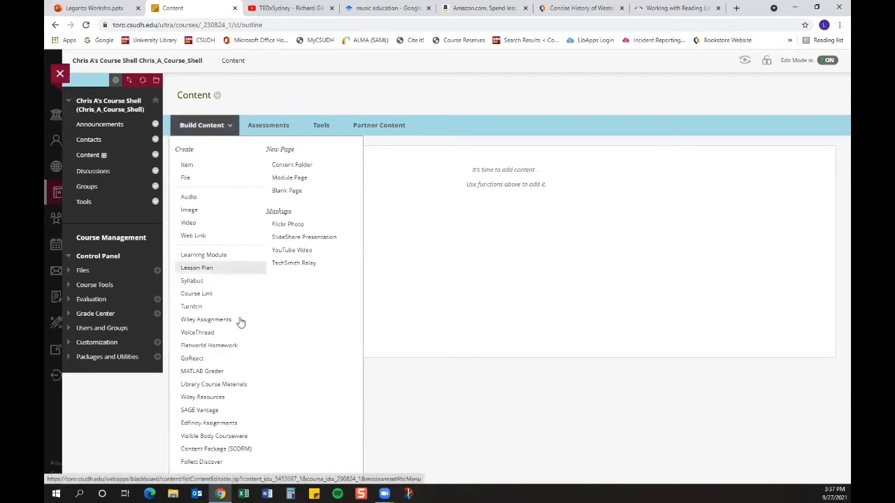
left_click(218, 385)
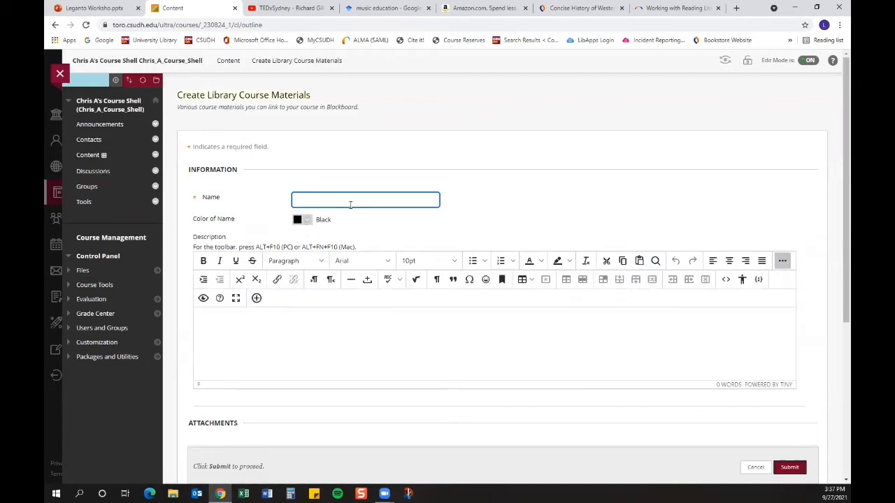
left_click(318, 197)
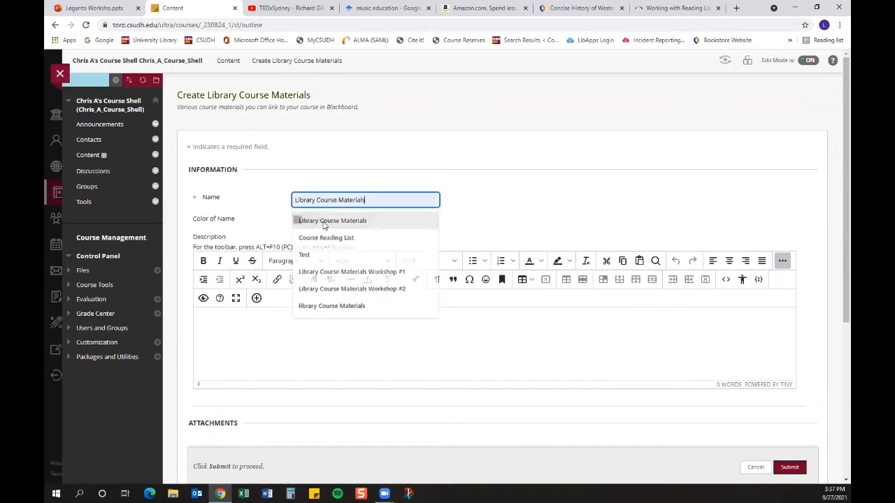
left_click(321, 219)
scroll(594, 214, "down", 1)
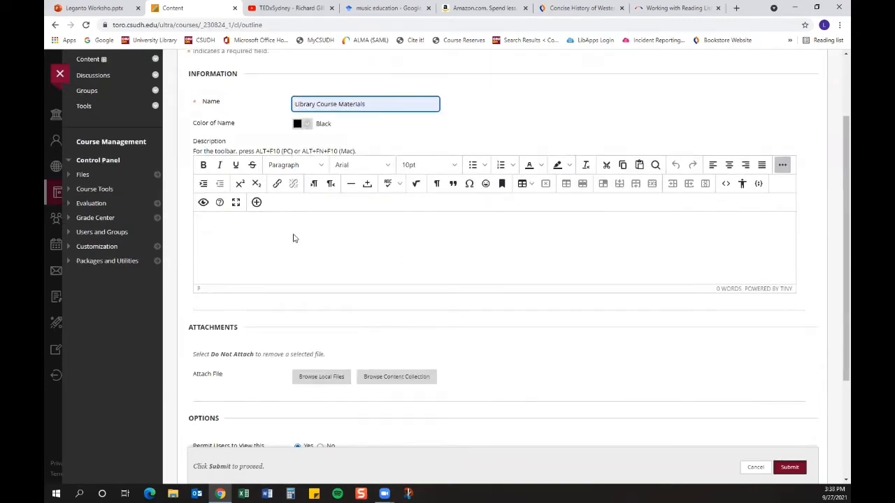
left_click(802, 470)
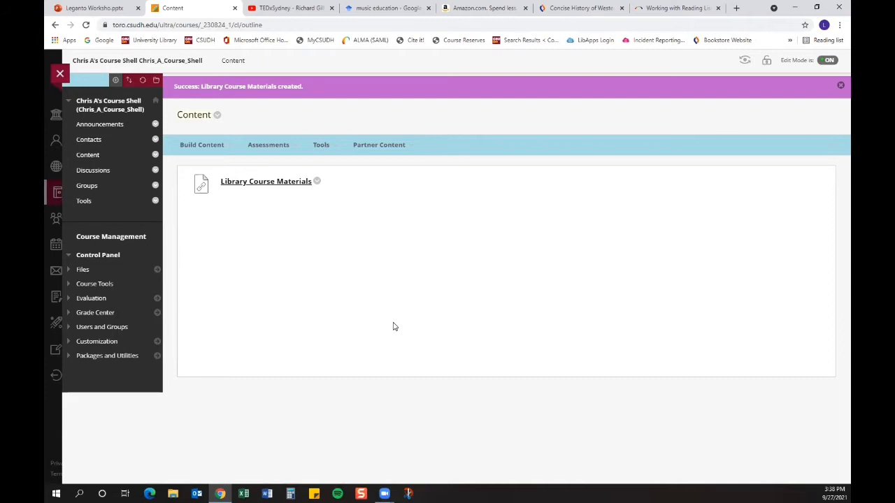
Step: Open the Library Course Materials link and start creating a new reading list from scratch
left_click(246, 183)
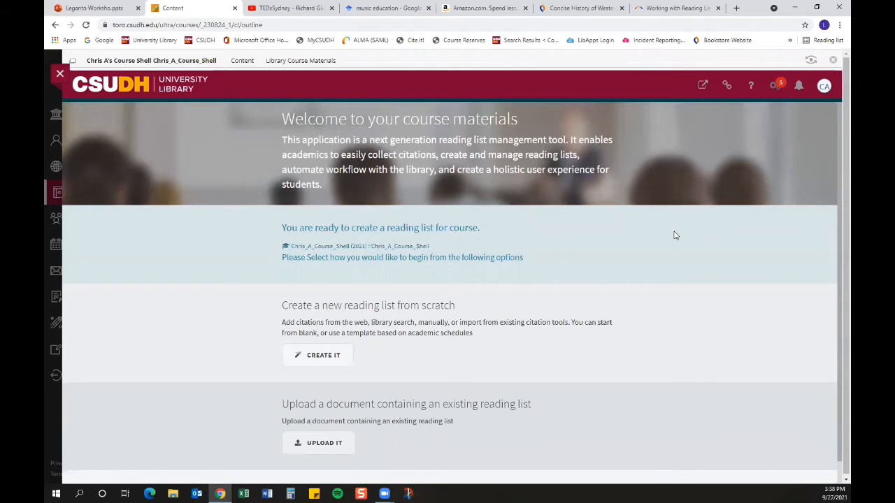
scroll(711, 310, "down", 2)
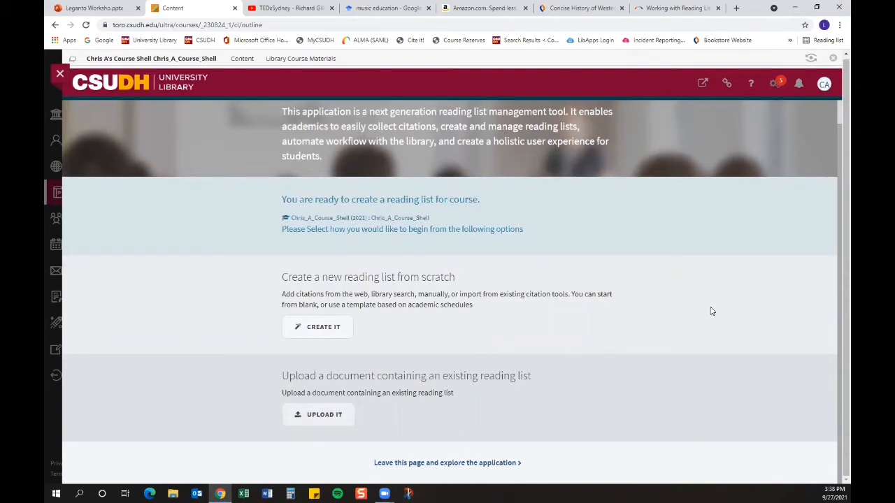
left_click(302, 328)
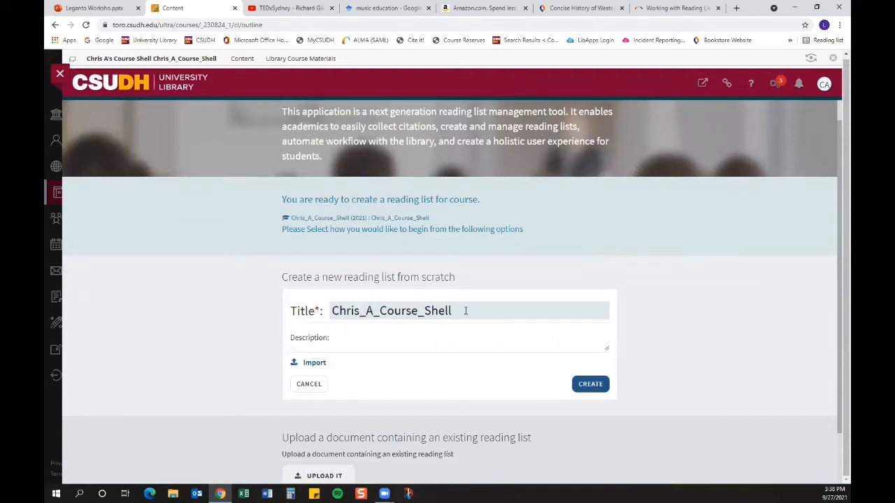
Step: Title the new reading list "Music 101" and create it
left_click_drag(465, 310, 303, 308)
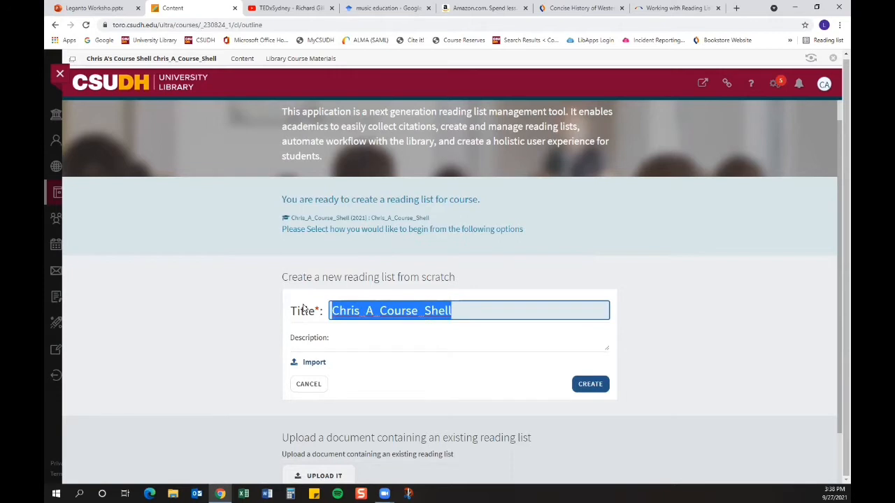
type("Mui")
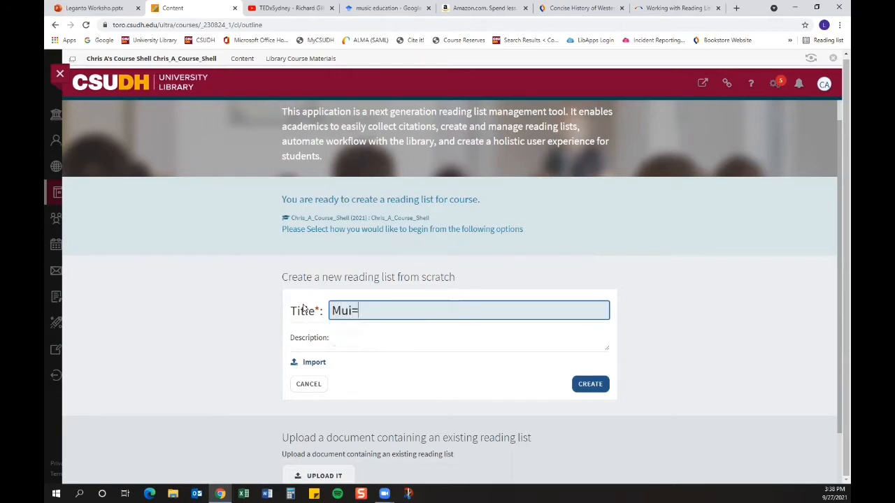
type("=")
key("BackSpace")
key("BackSpace")
type("sic")
left_click(347, 333)
left_click(589, 384)
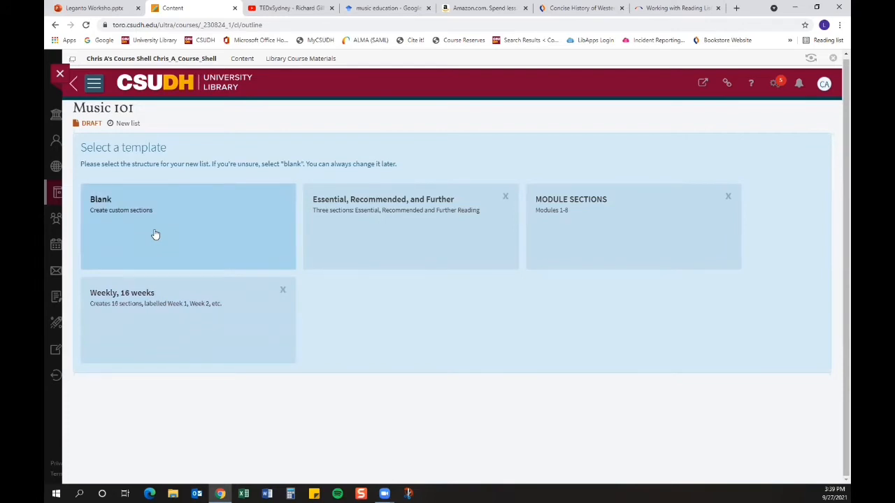
Step: Apply the "Weekly, 16 weeks" template to the reading list
left_click(168, 320)
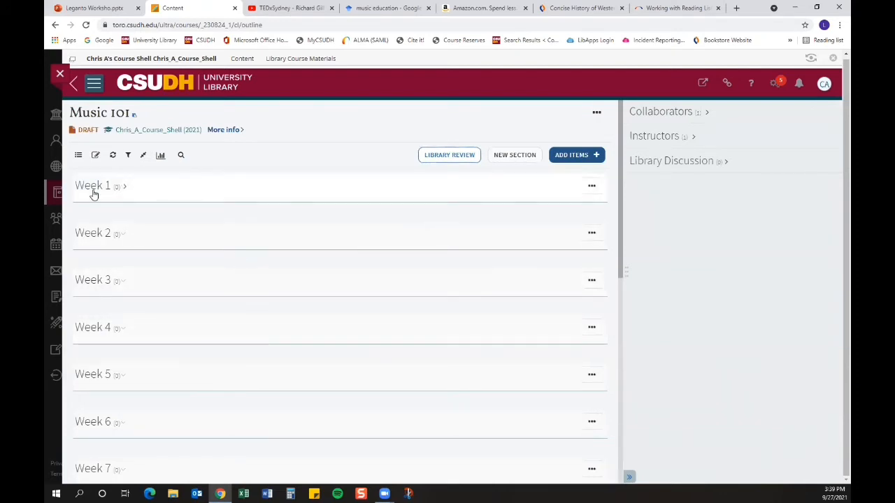
scroll(382, 300, "down", 8)
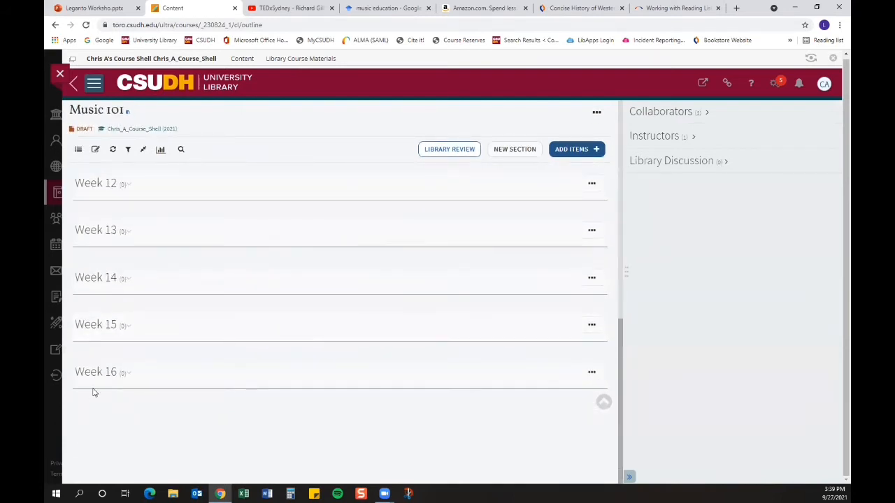
scroll(463, 394, "up", 8)
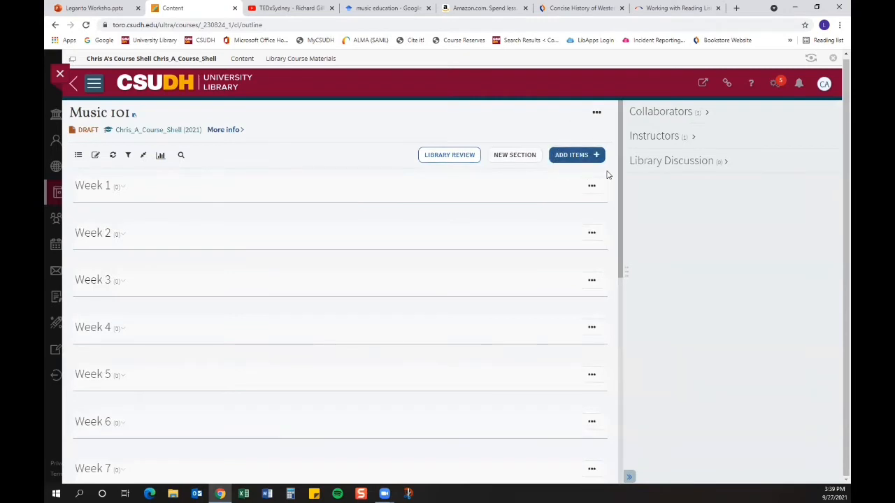
Step: Open Library Search for adding items and set the search scope to Search everything (CSUDH)
left_click(576, 157)
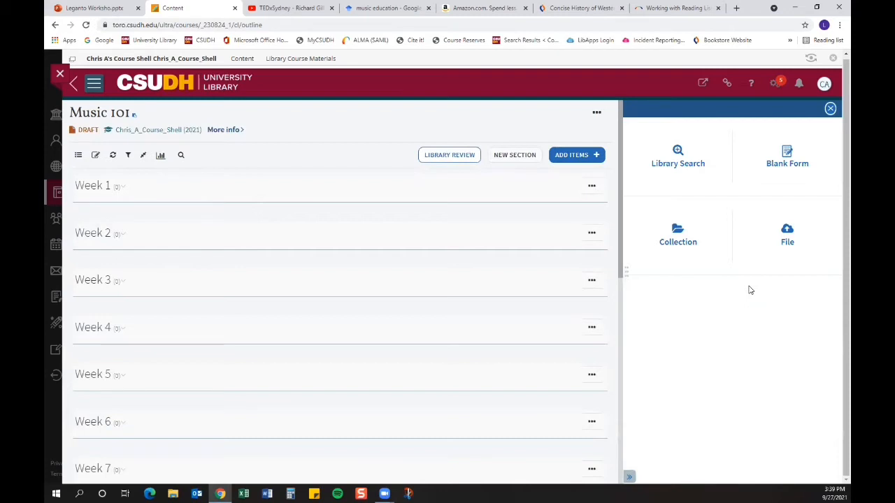
left_click(679, 166)
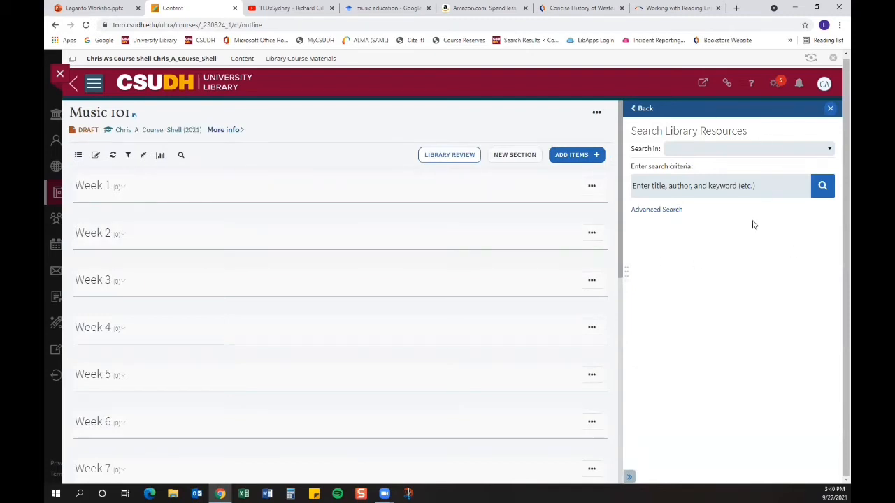
left_click(829, 151)
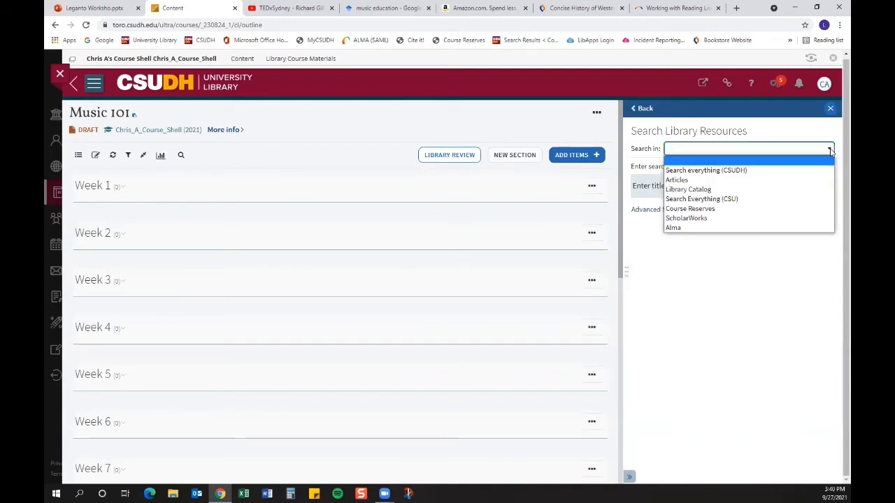
left_click(735, 172)
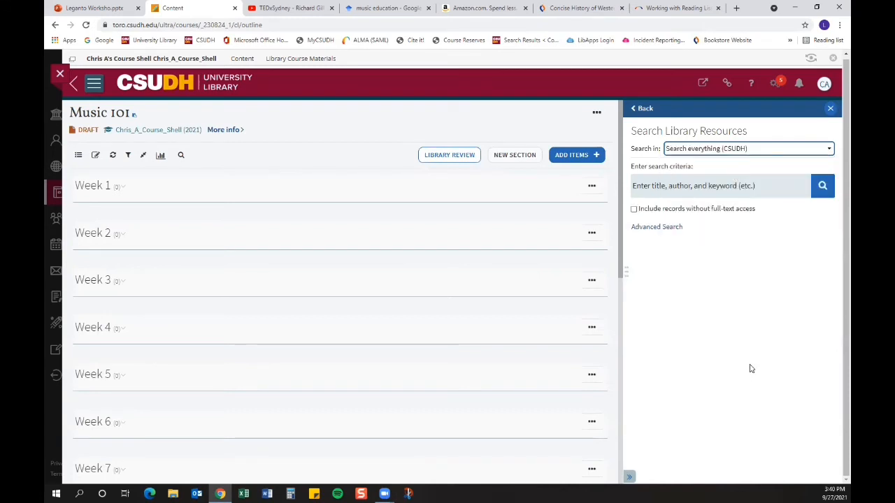
Step: Search the library for "Music Education" and filter the results to Full Text Online
left_click(651, 190)
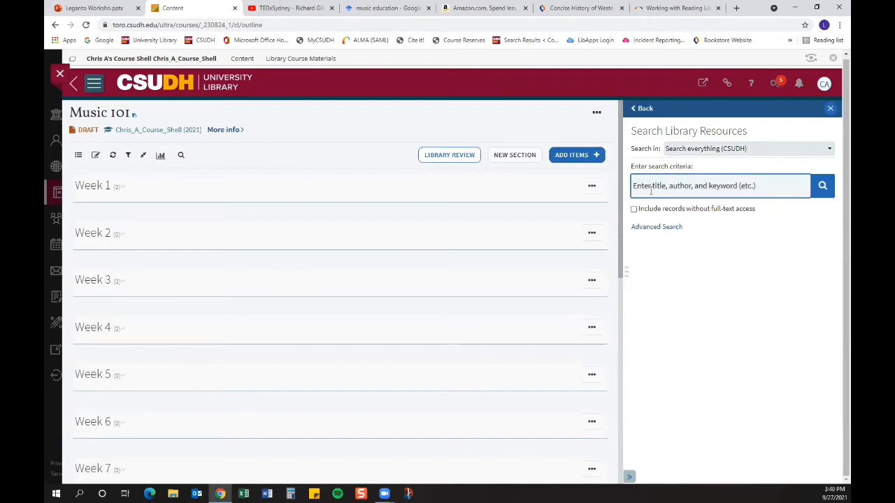
type("Mu")
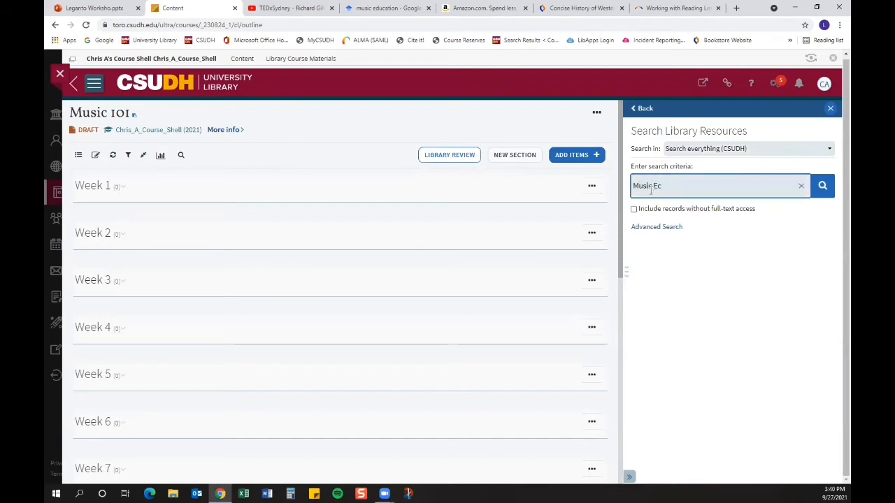
type("sic Education")
left_click(820, 187)
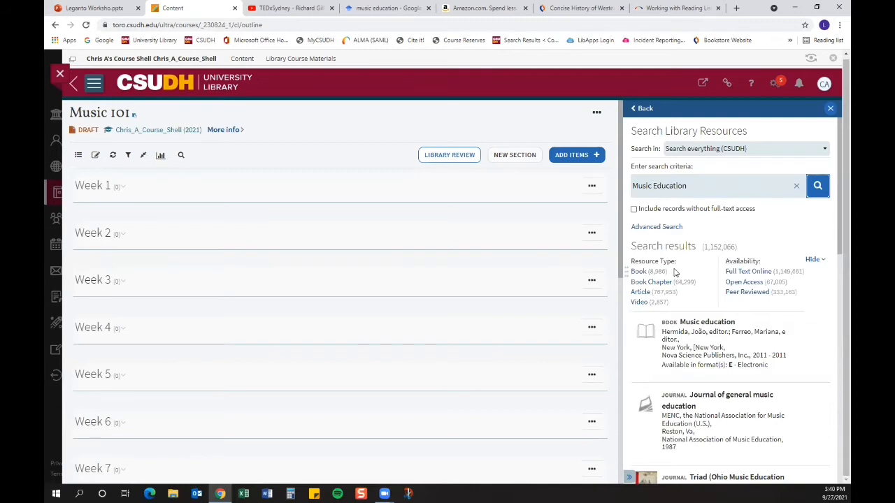
left_click(742, 273)
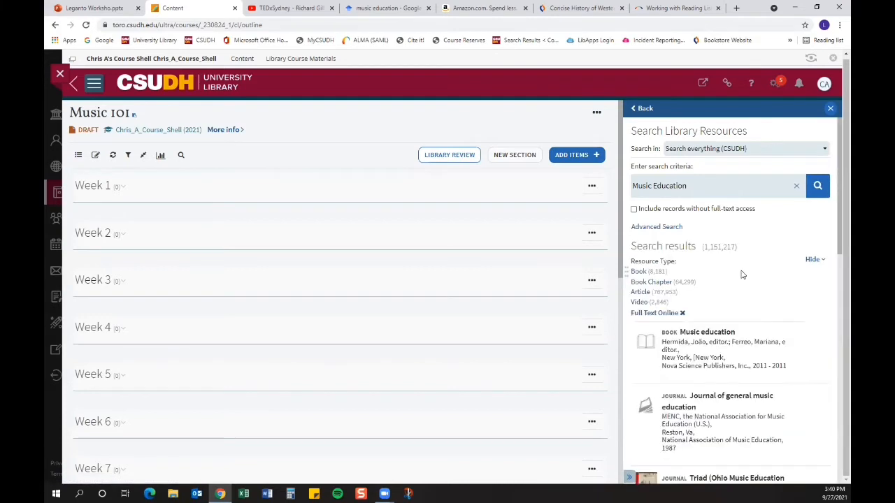
scroll(743, 275, "down", 2)
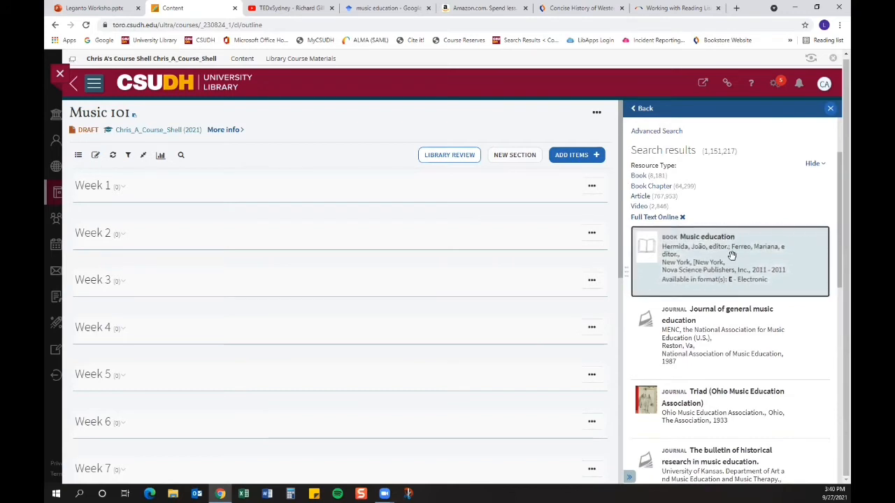
Step: Add the "Music education" book result to the Week 1 section of the list
mouse_move(732, 255)
left_mouse_down()
mouse_move(312, 168)
mouse_move(314, 314)
mouse_move(330, 381)
mouse_move(331, 262)
mouse_move(280, 198)
mouse_move(496, 256)
mouse_move(739, 270)
left_mouse_up()
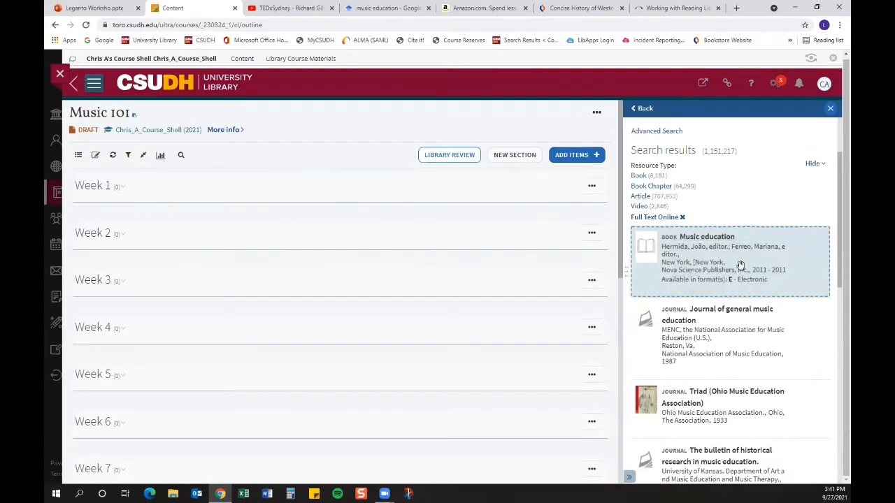
left_click(713, 246)
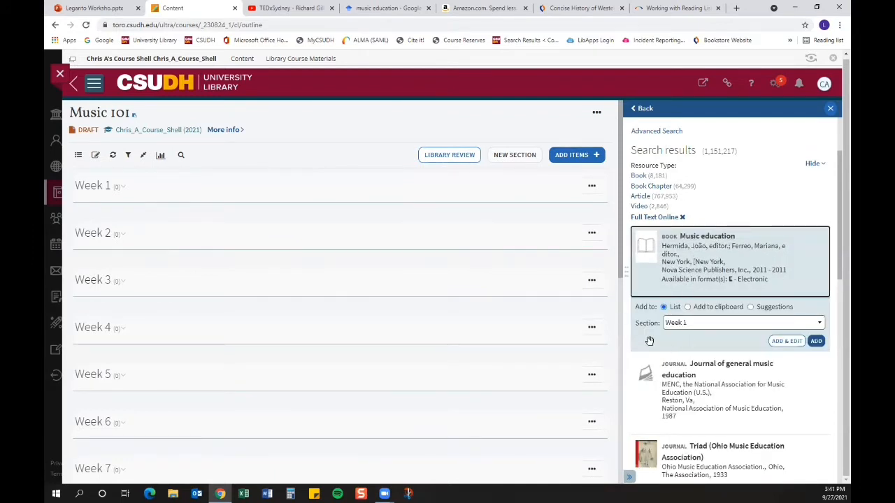
left_click(722, 325)
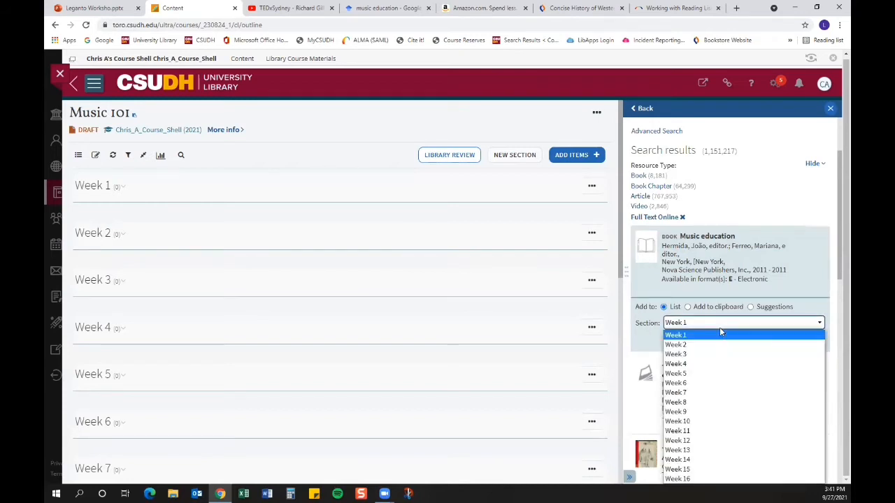
left_click(678, 337)
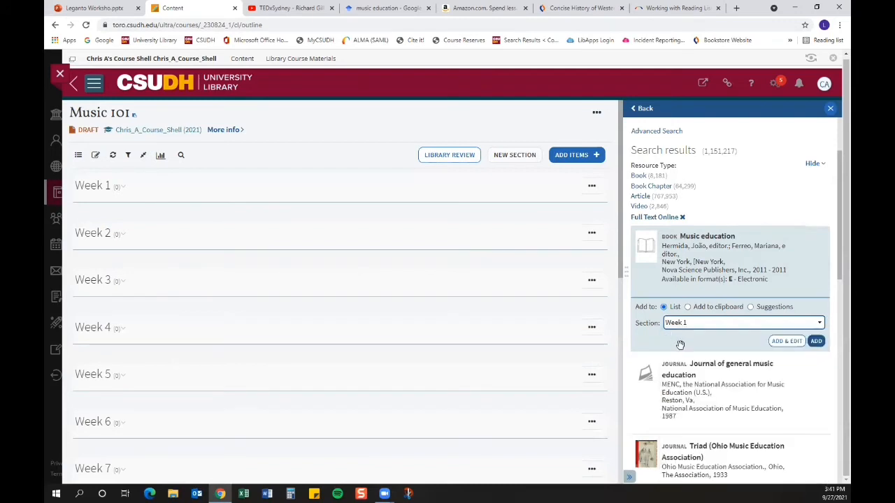
left_click(816, 341)
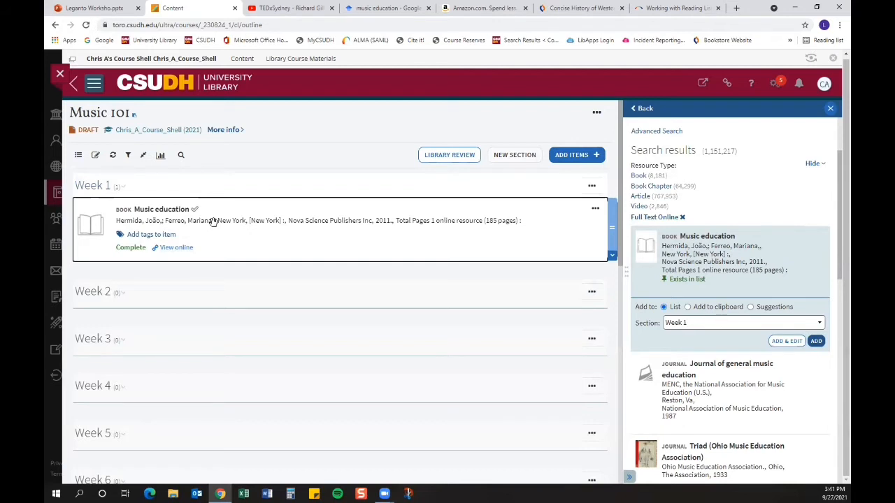
Step: Edit the Music education item, changing its type to Book Chapter and its chapter title to Chapter 2
left_click(595, 210)
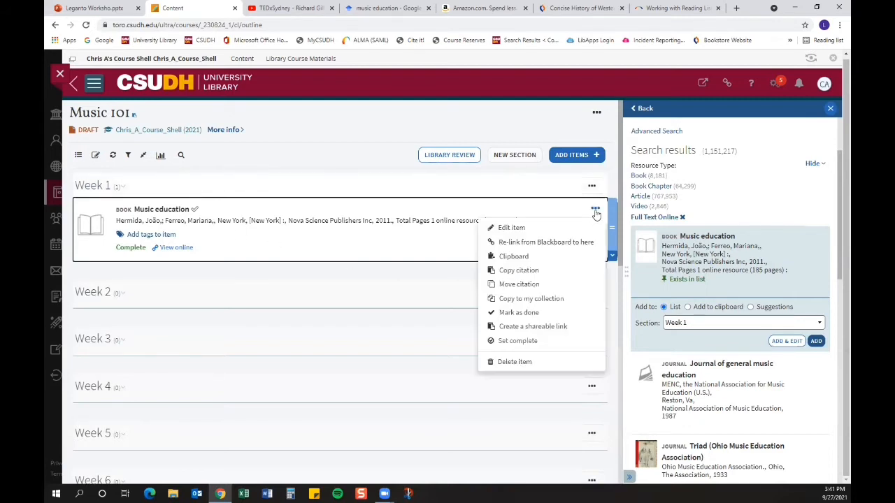
left_click(511, 228)
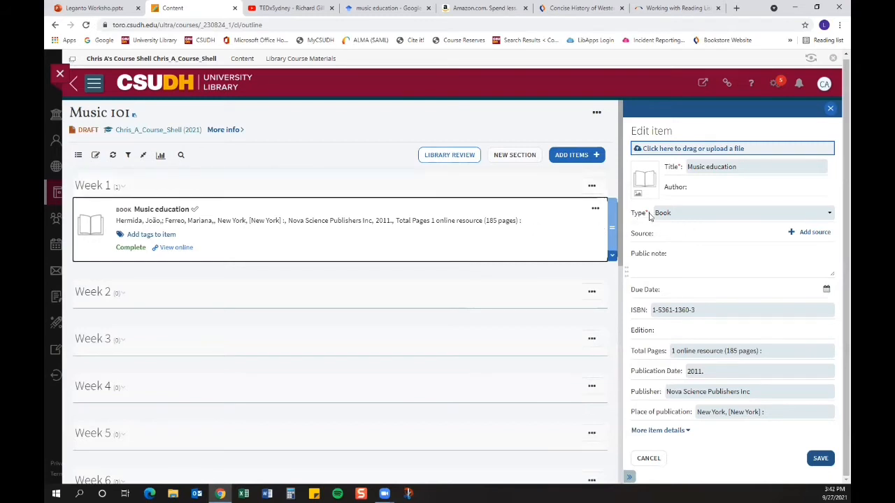
left_click(827, 215)
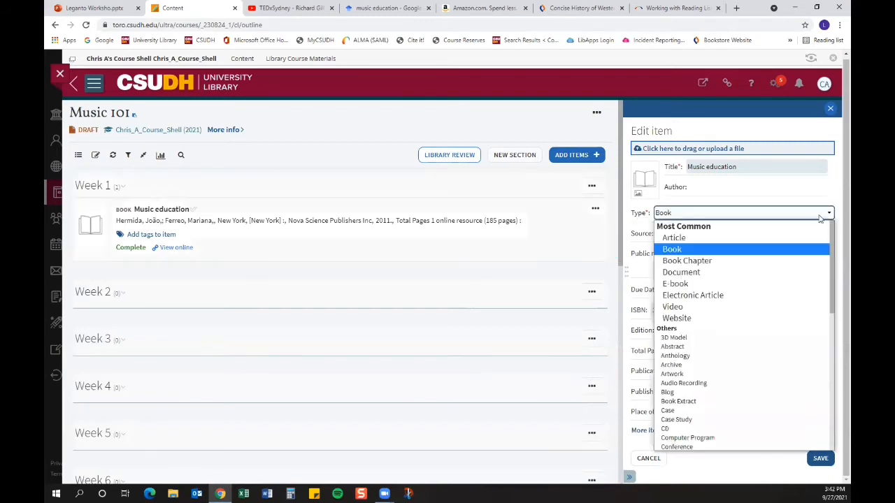
left_click(683, 262)
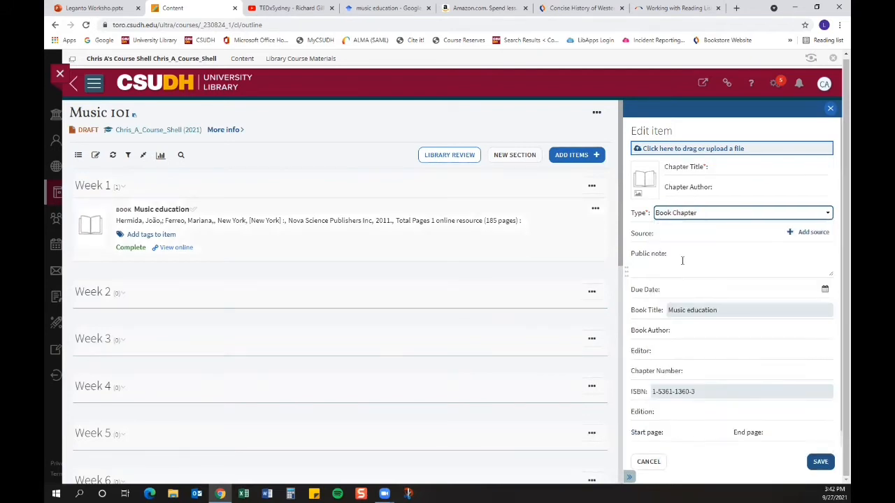
left_click(735, 168)
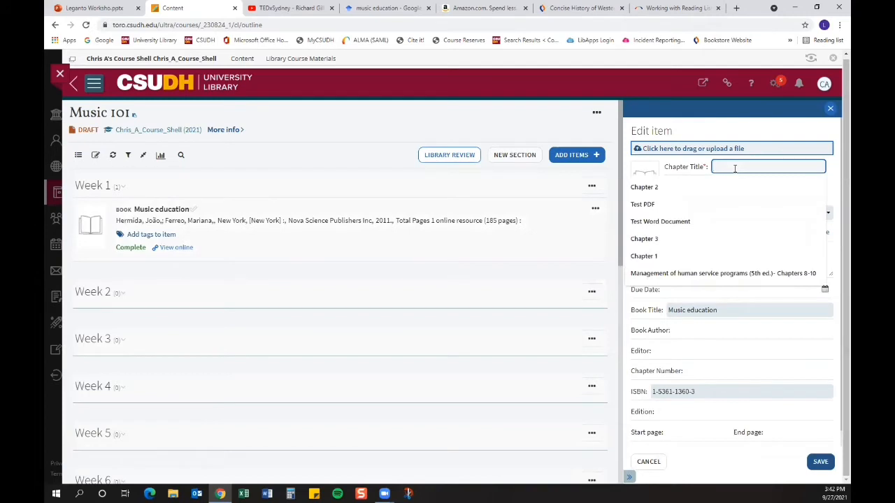
left_click(684, 189)
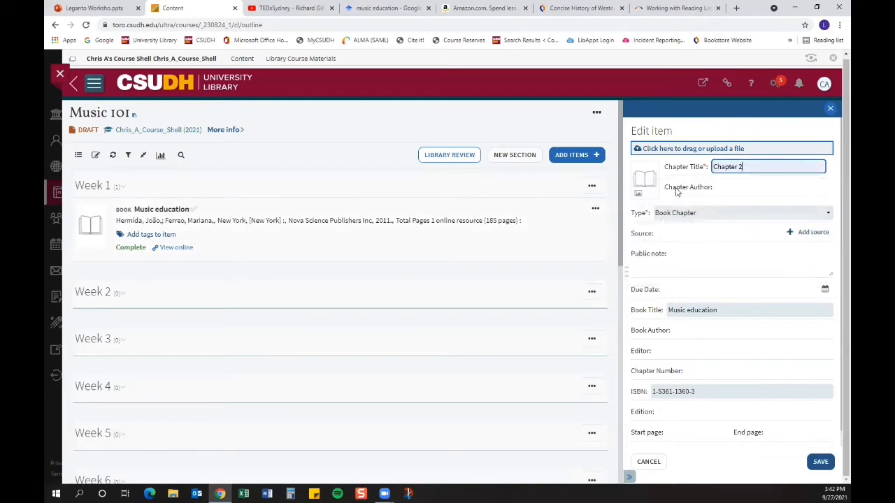
Step: Set the item's due date to 07 October 2021 and save the edits
scroll(730, 350, "down", 1)
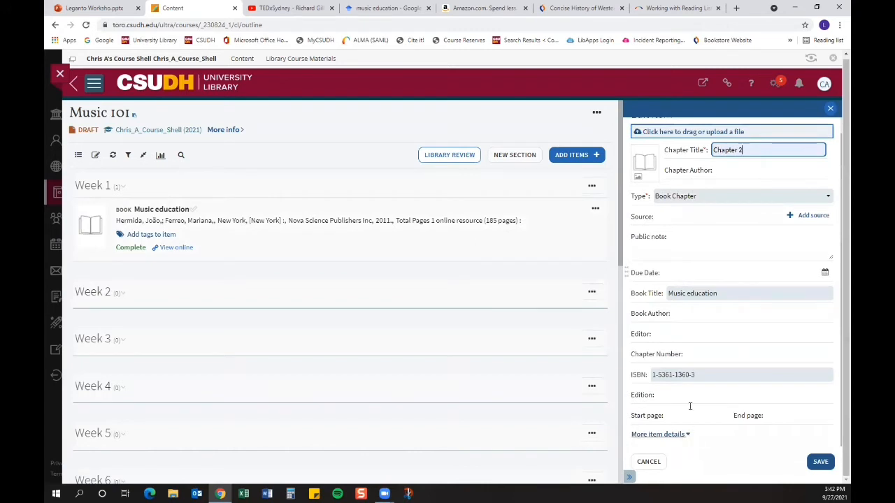
left_click(824, 273)
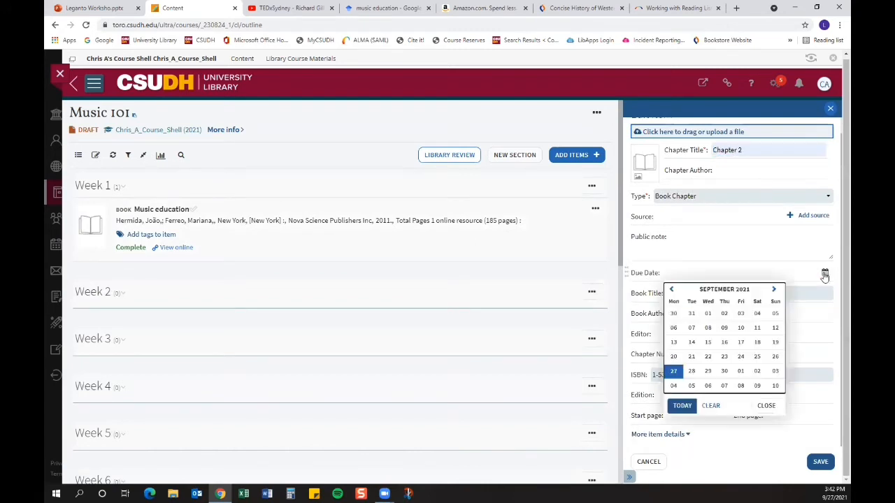
left_click(725, 387)
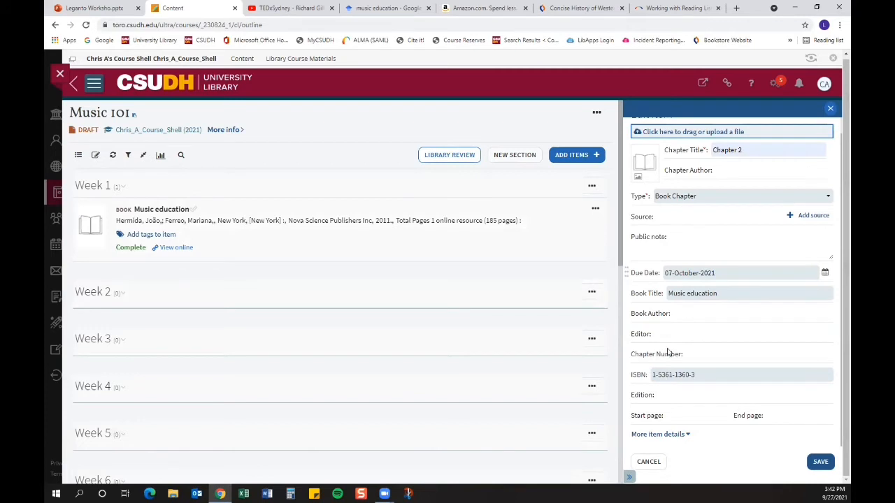
left_click(817, 462)
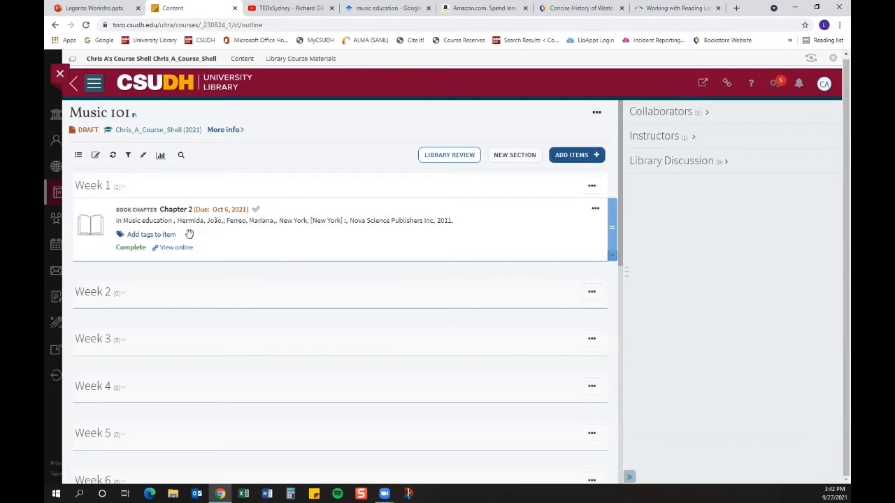
Step: Tag the Chapter 2 item as Essential and save the tag
left_click(151, 235)
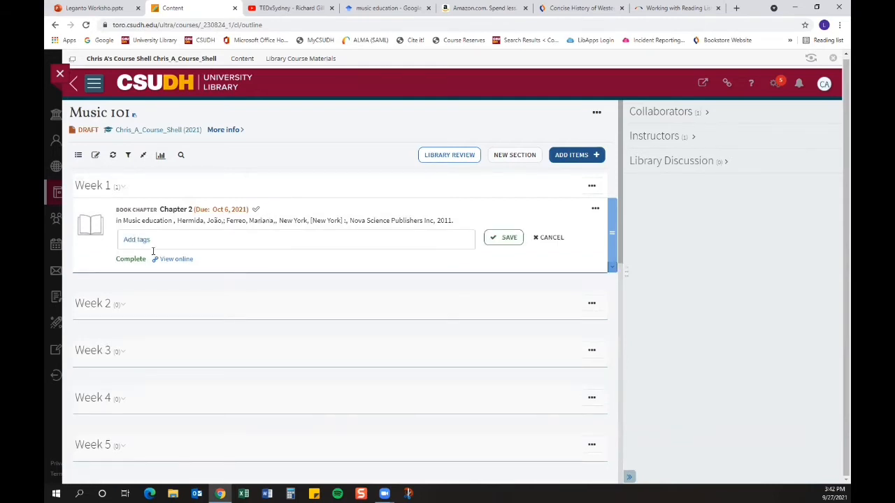
left_click(141, 241)
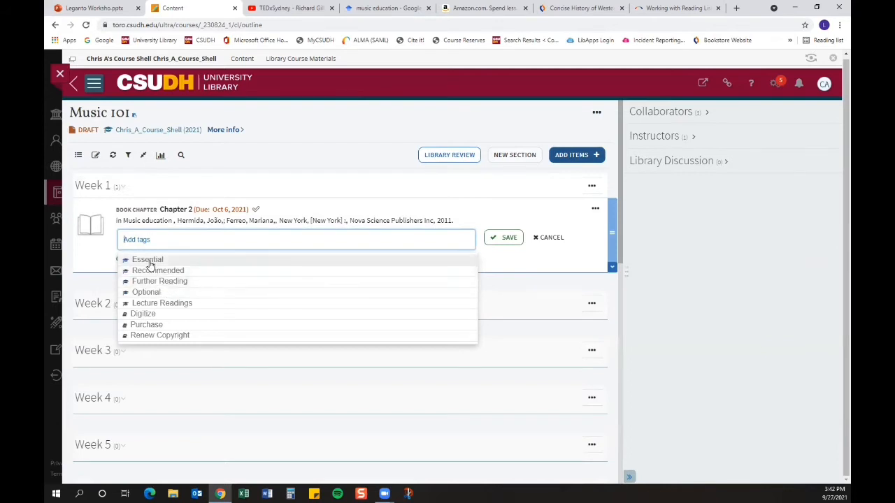
left_click(149, 261)
left_click(532, 264)
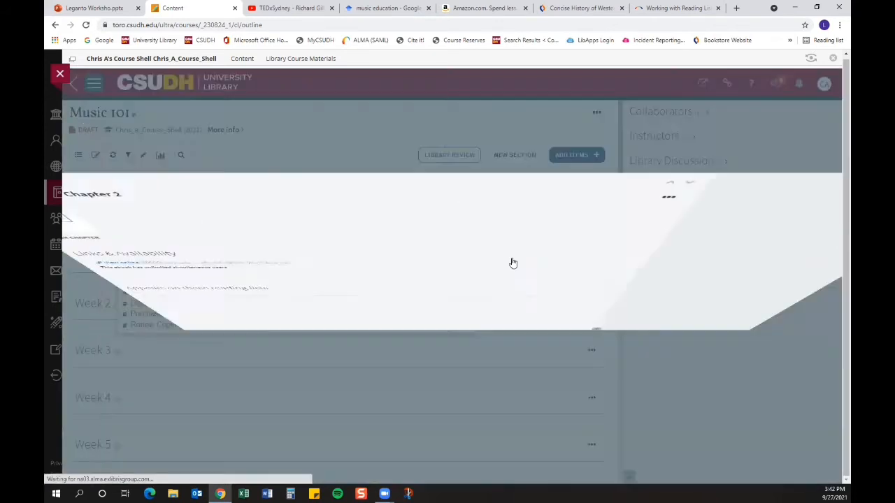
left_click(86, 97)
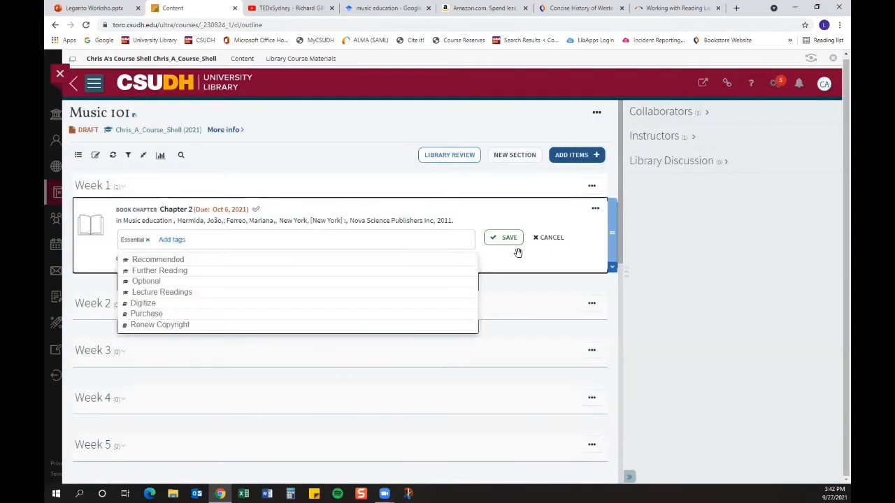
left_click(510, 239)
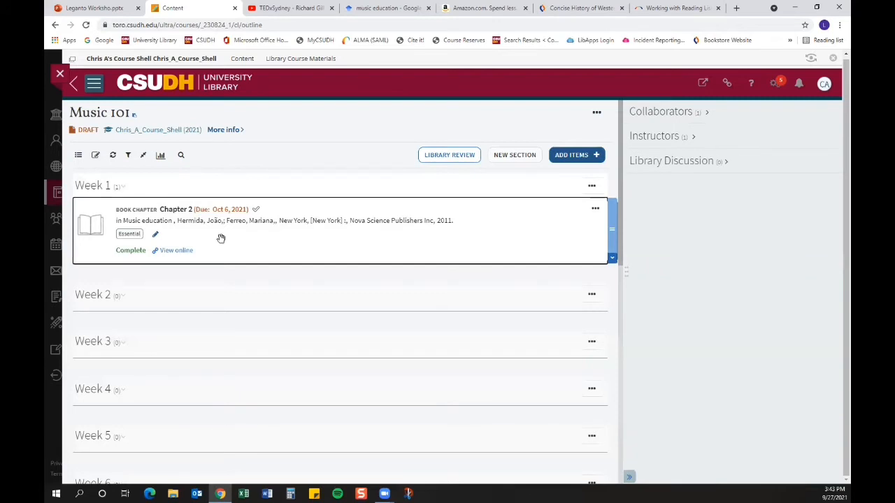
Step: Open the Chapter 2 ebook online and return to the course reading list
left_click(176, 252)
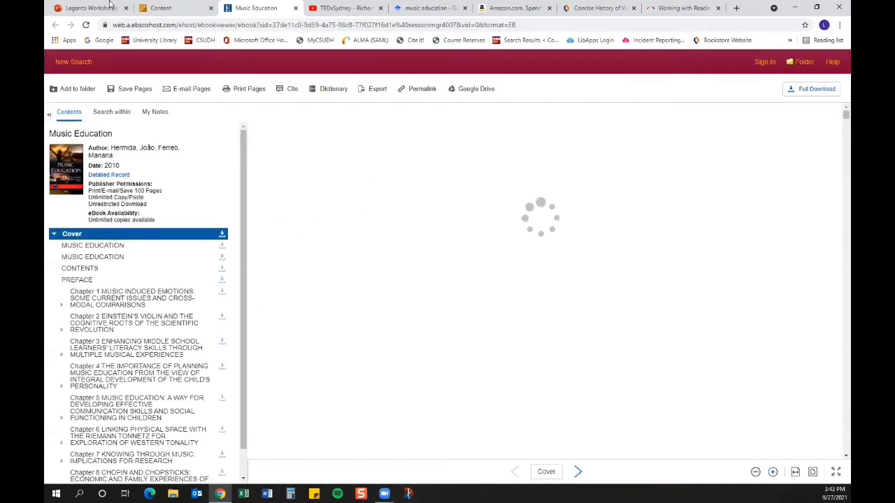
left_click(160, 8)
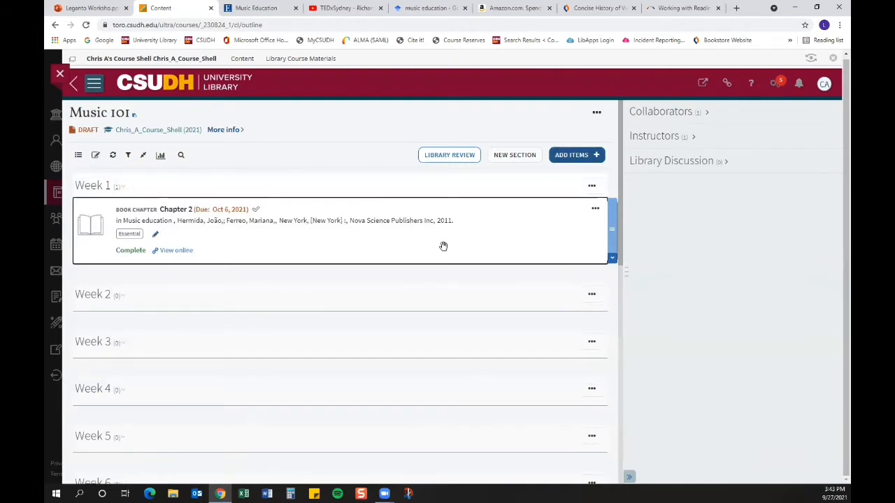
Step: Add the public note "Focus on paragraph 3" to the Chapter 2 item and close its details
left_click(168, 209)
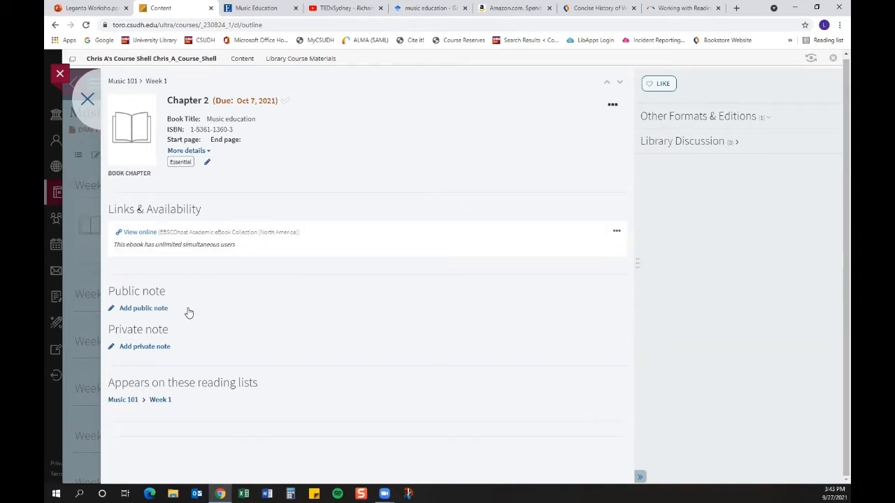
left_click(155, 309)
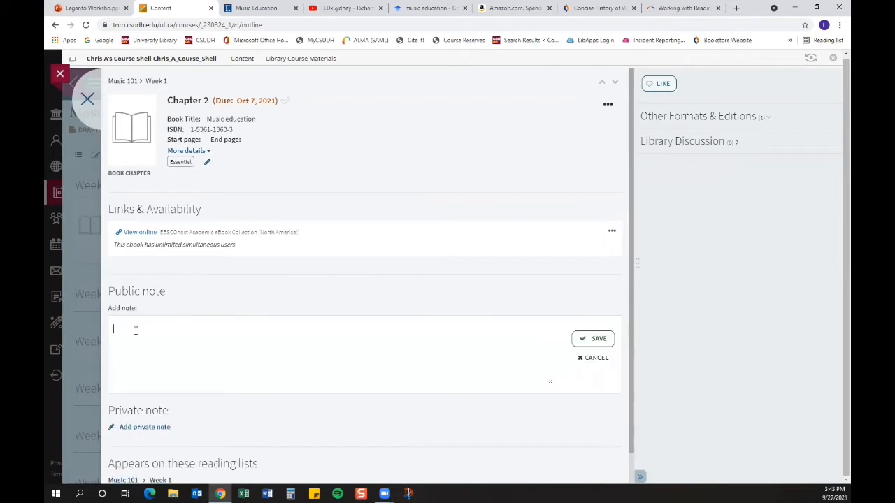
type("Focus on paragraph 3")
left_click(600, 345)
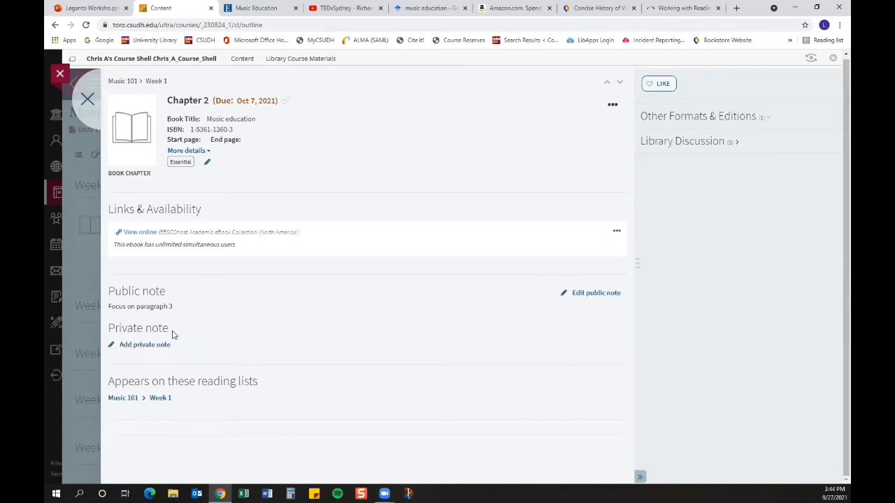
left_click(679, 149)
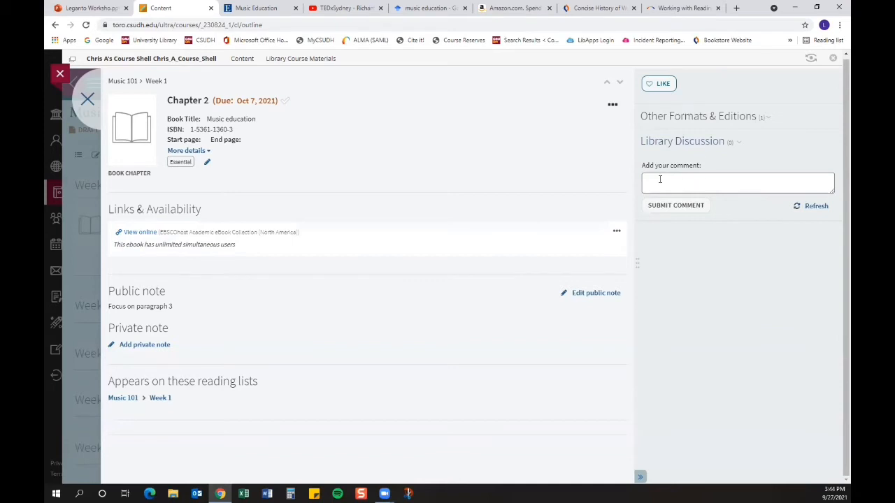
left_click(87, 99)
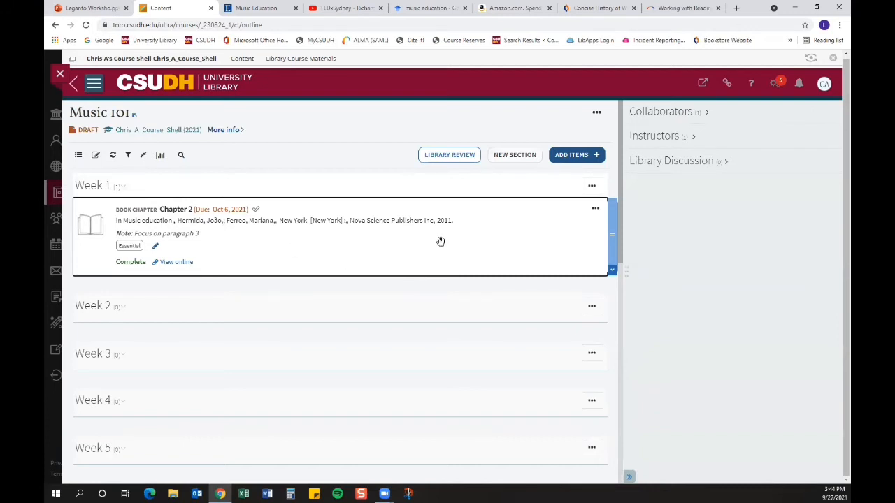
Step: Search the library in Search everything (CSUDH) for "music education" and filter the results to Books
left_click(576, 155)
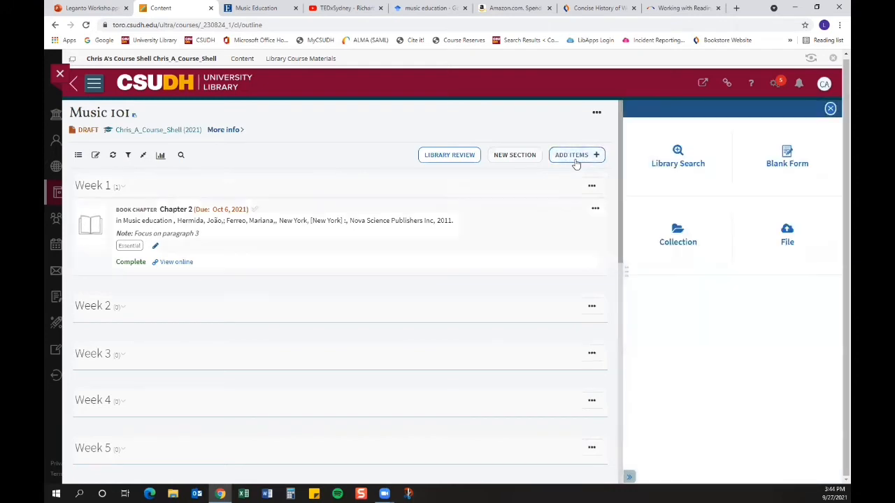
left_click(673, 167)
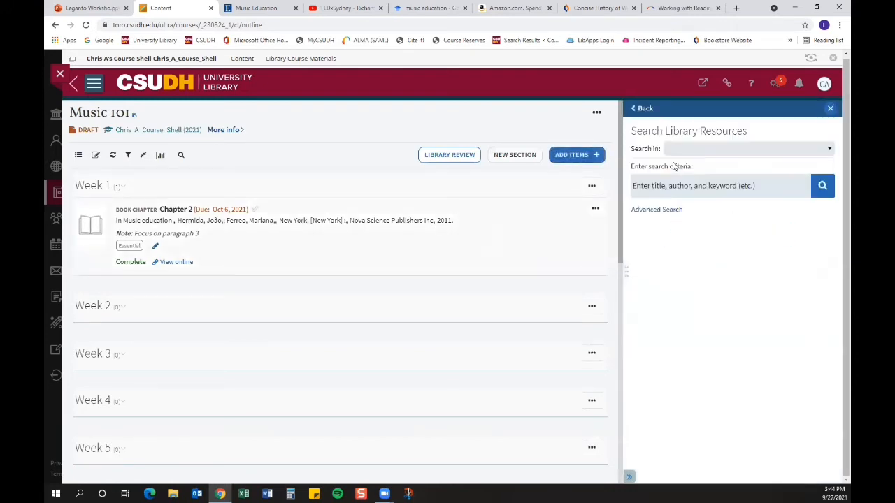
left_click(830, 151)
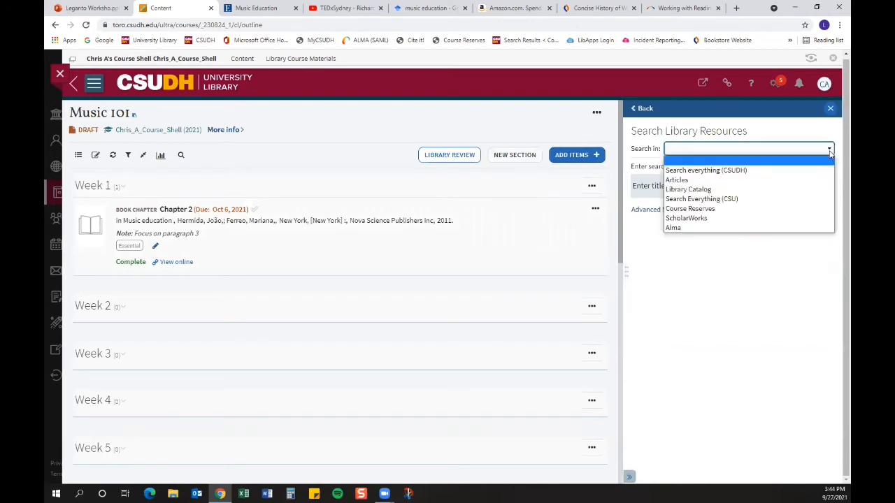
left_click(741, 172)
left_click(667, 187)
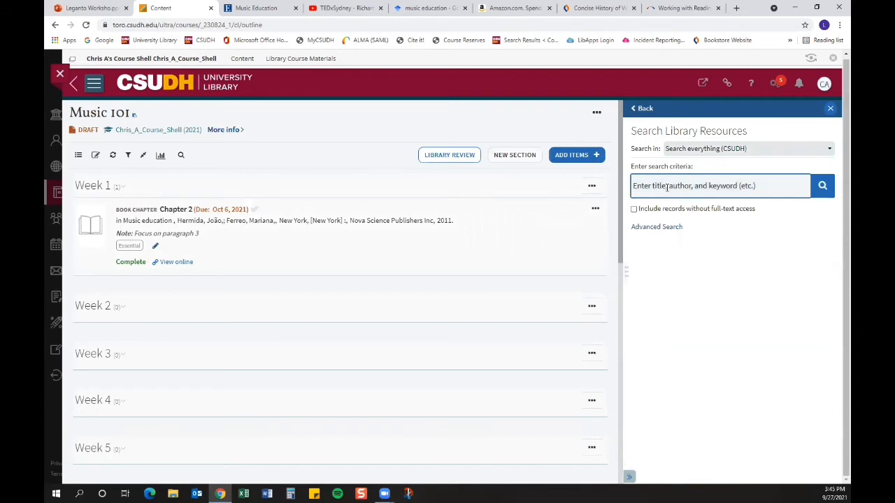
type("music")
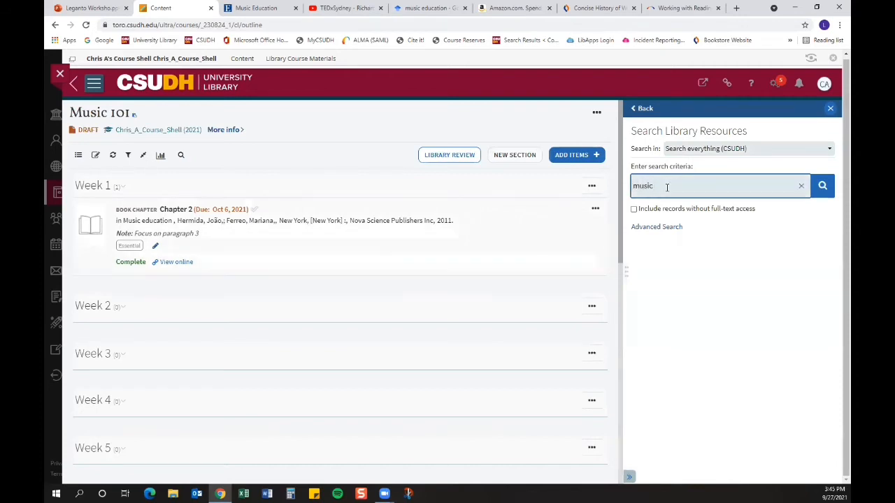
type(" education")
key("Return")
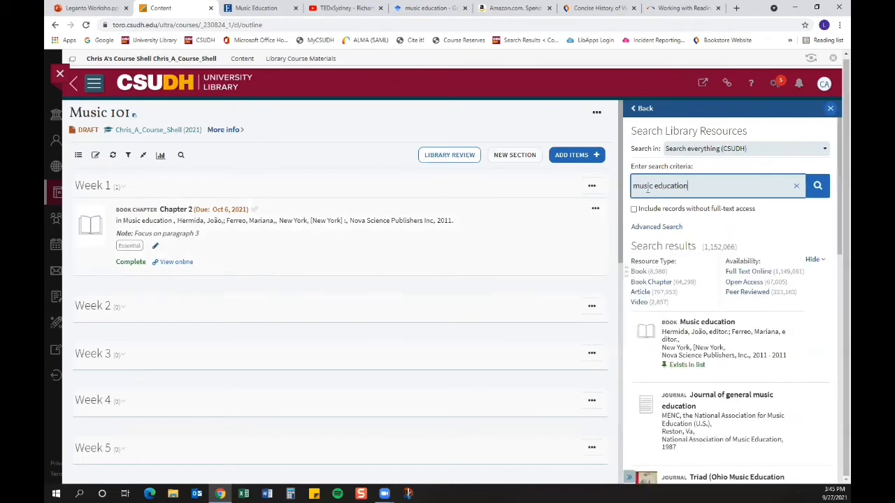
scroll(714, 234, "down", 1)
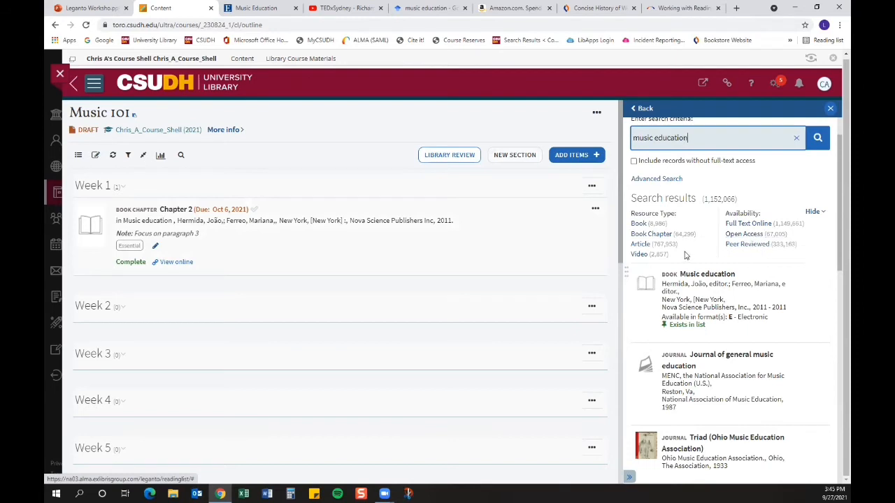
left_click(639, 225)
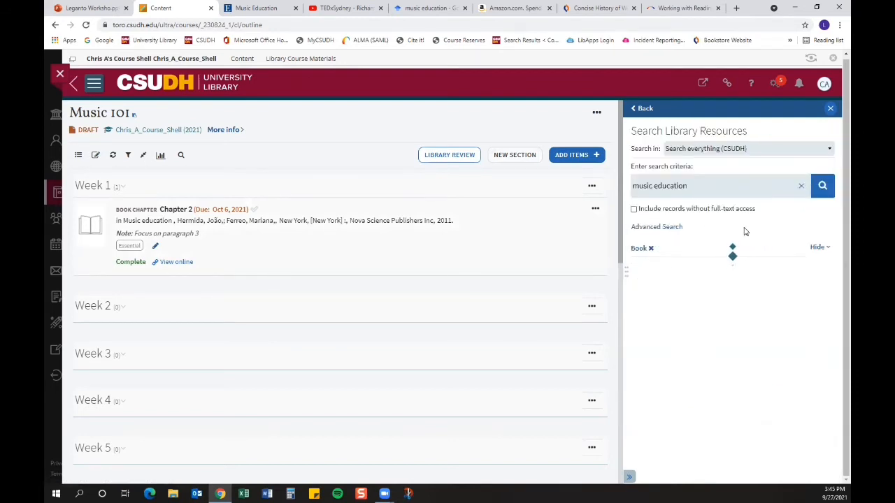
Step: Add the book "Historical research in music education : a bibliography" to the Week 2 section
scroll(744, 232, "down", 1)
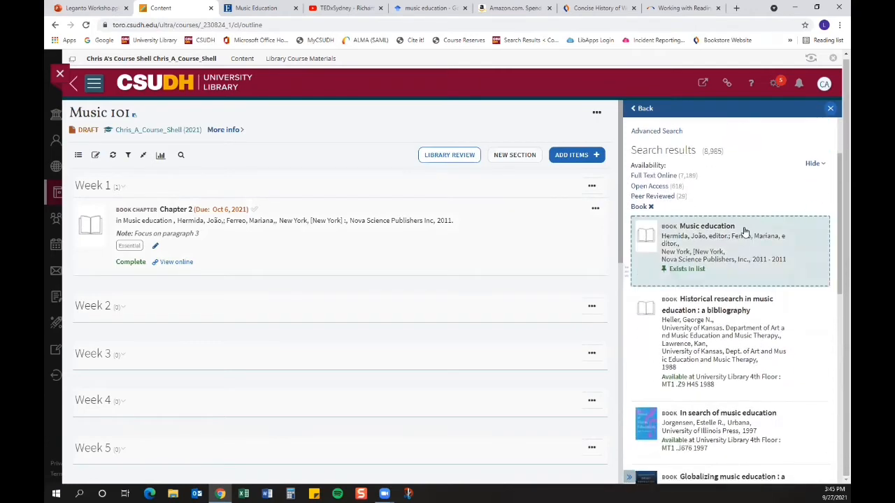
scroll(793, 331, "down", 1)
scroll(796, 331, "down", 1)
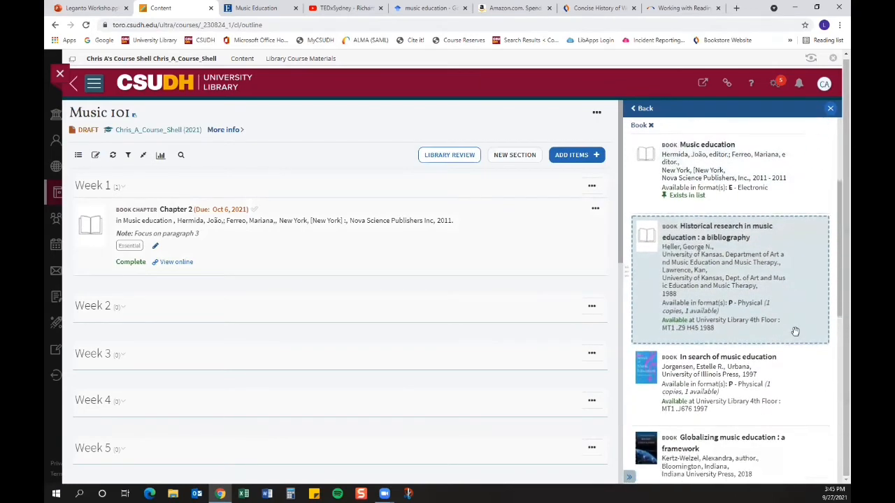
scroll(775, 295, "down", 1)
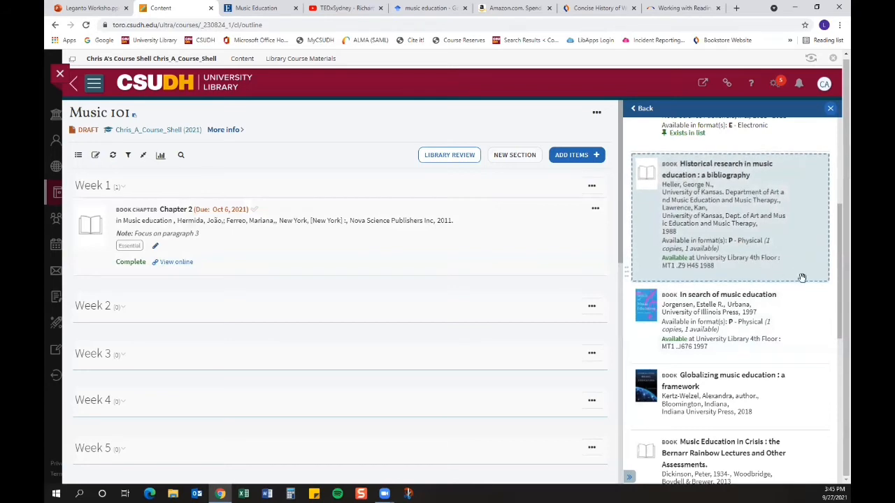
left_click_drag(755, 218, 279, 418)
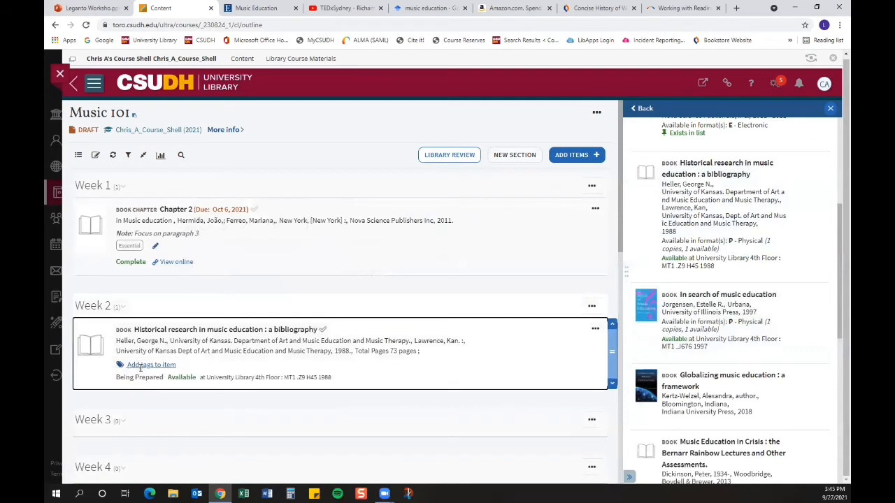
Step: Tag the Week 2 book "Historical research in music education" as Recommended and save the tag
left_click(126, 367)
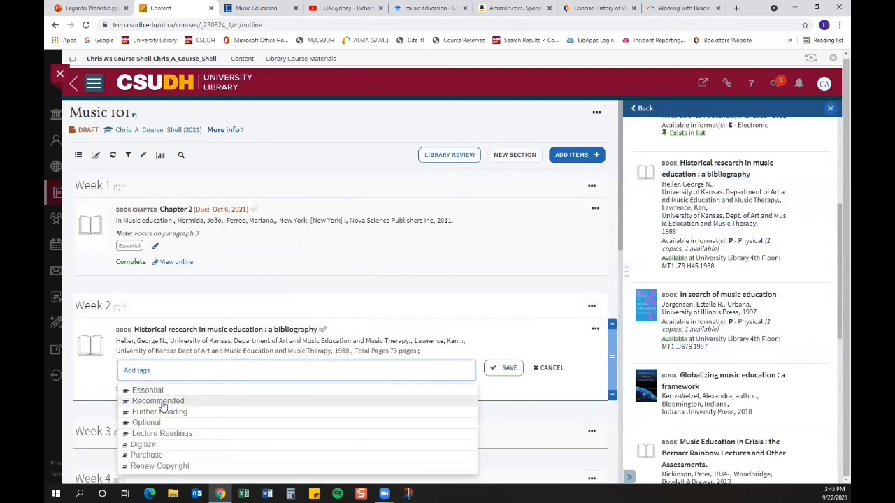
left_click(159, 401)
left_click(362, 301)
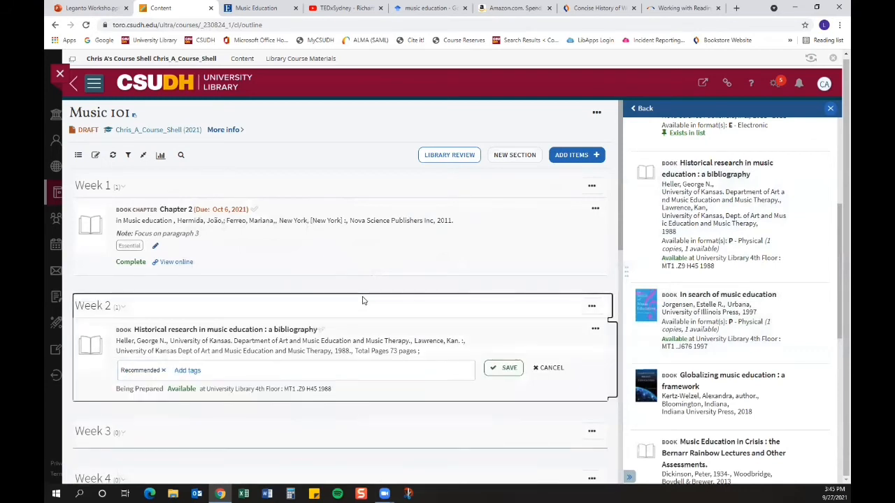
left_click(510, 371)
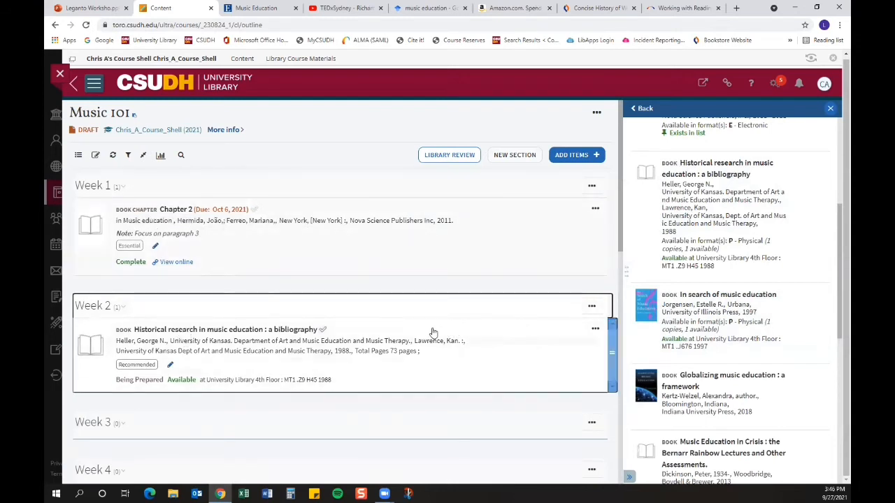
Step: Edit the Week 2 item, changing its type to Book Chapter and its chapter title to Chapter 3
left_click(596, 330)
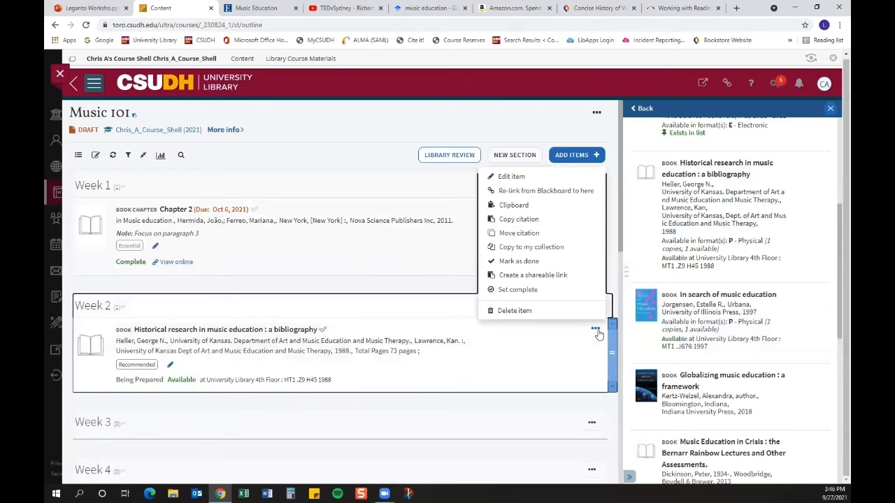
left_click(506, 176)
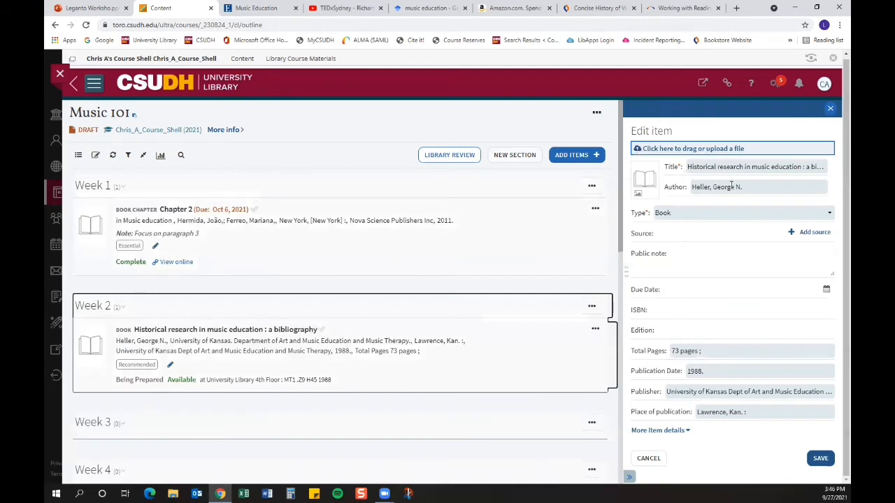
left_click(685, 213)
left_click(672, 260)
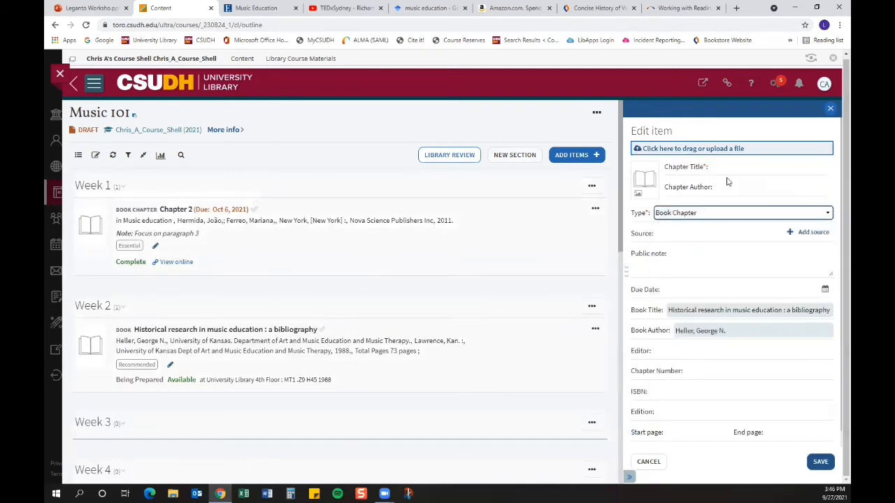
left_click(727, 170)
left_click(703, 239)
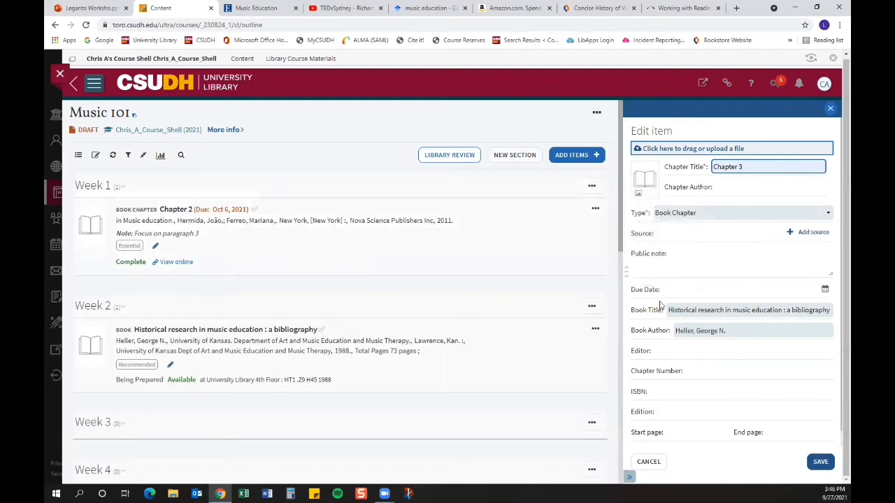
Step: Set the Chapter 3 item's due date to 14 October 2021 and save the edit
scroll(649, 392, "down", 1)
left_click(826, 274)
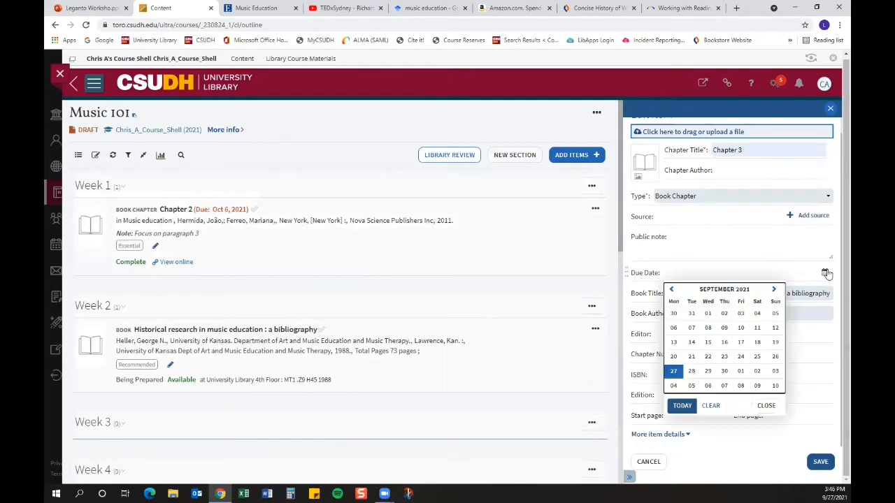
left_click(774, 290)
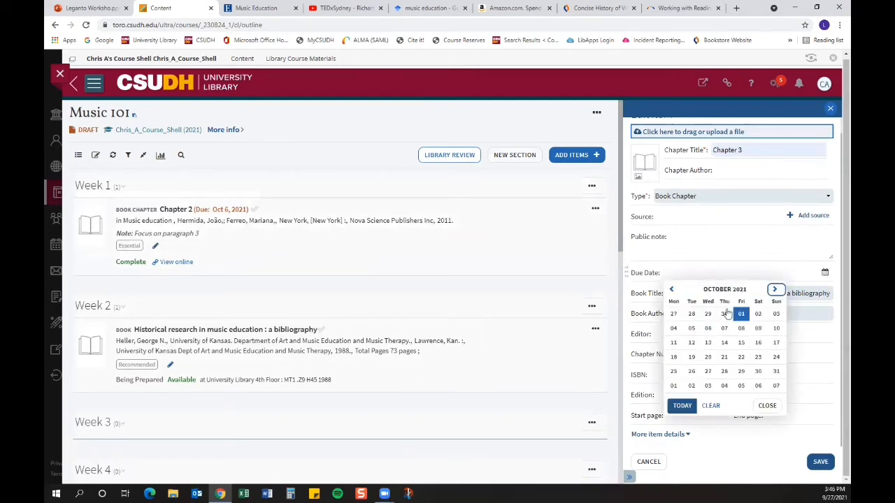
left_click(725, 343)
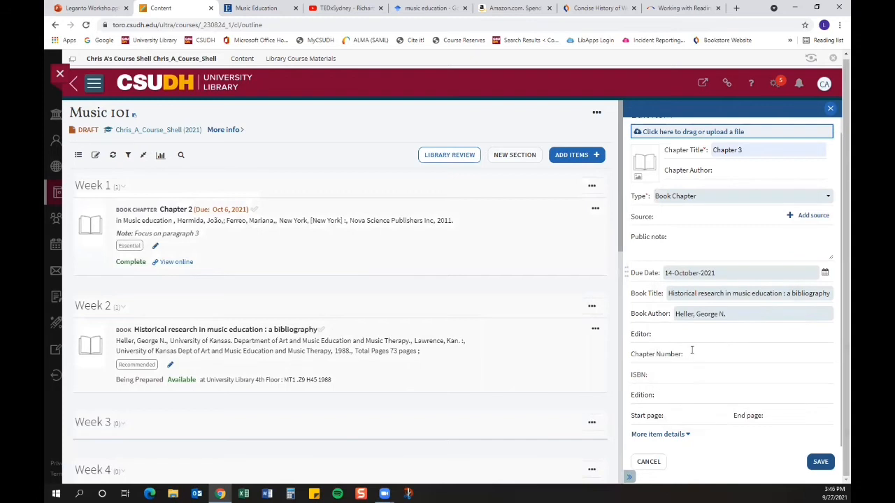
left_click(818, 462)
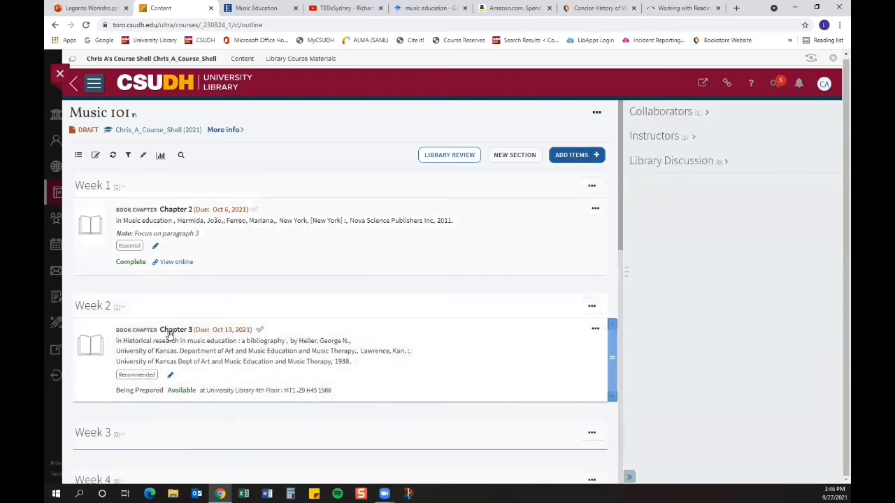
Step: Open the Chapter 3 item's full details to review its availability and notes, then close them
left_click(237, 354)
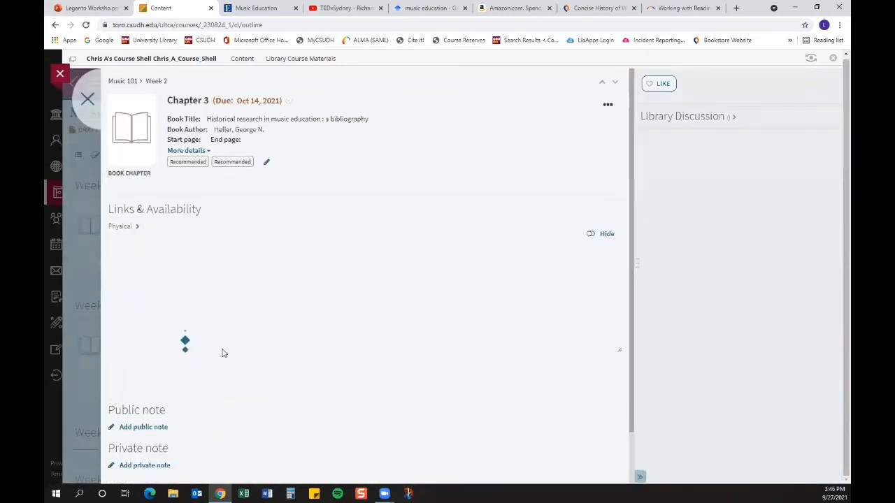
scroll(259, 348, "down", 1)
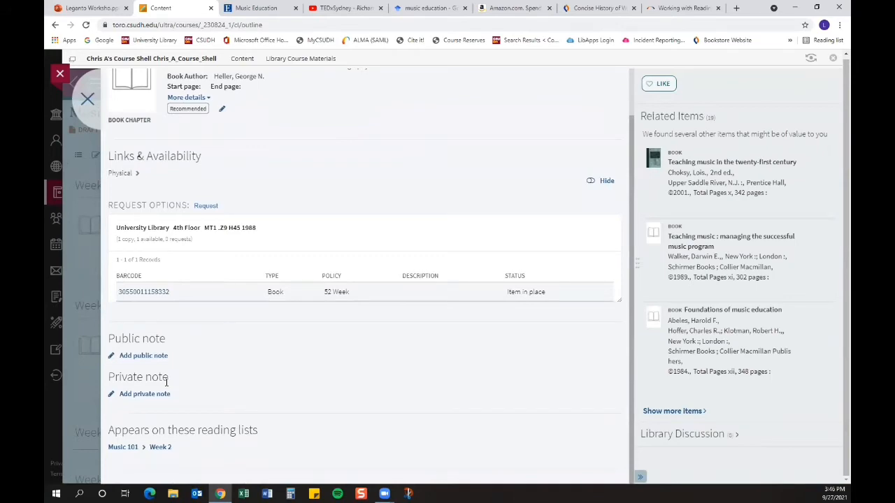
left_click(87, 101)
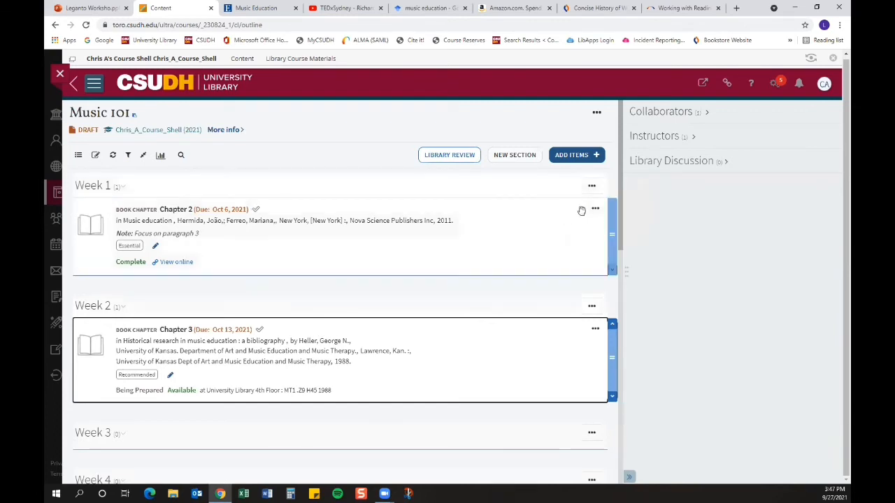
Step: Upload the file Music Education.pdf from the Desktop as a new document in the Week 3 section
left_click(578, 158)
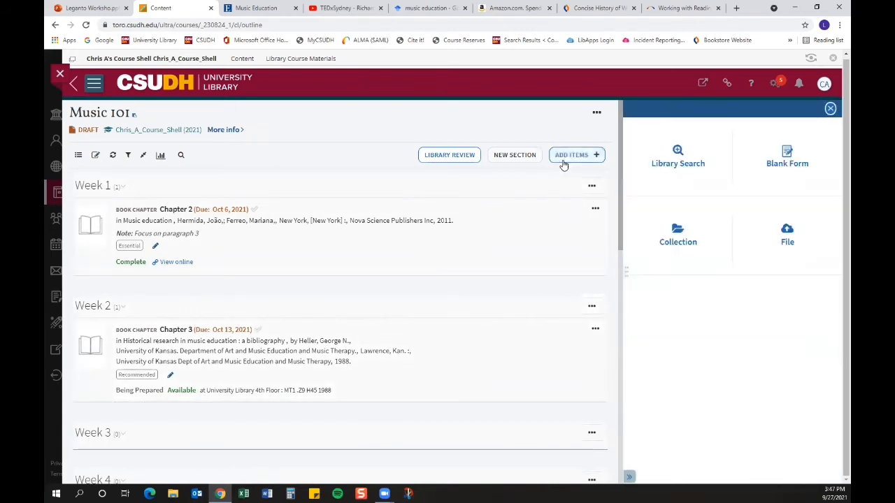
left_click(792, 234)
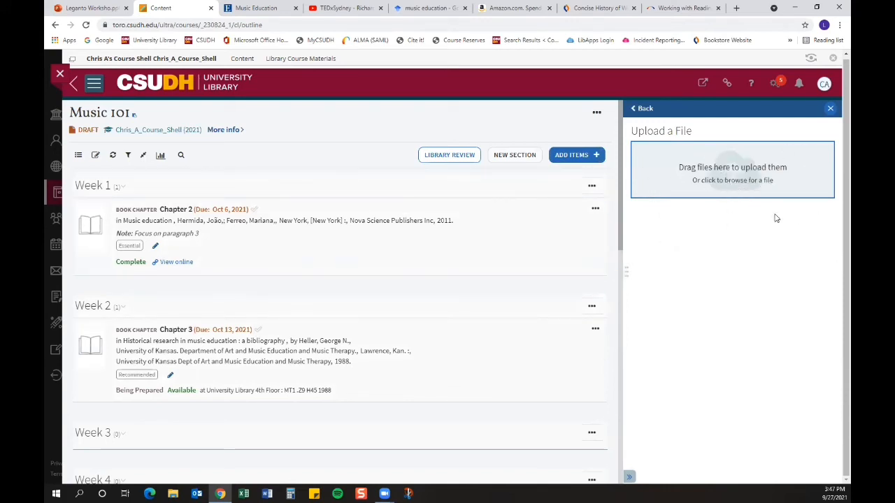
left_click(742, 179)
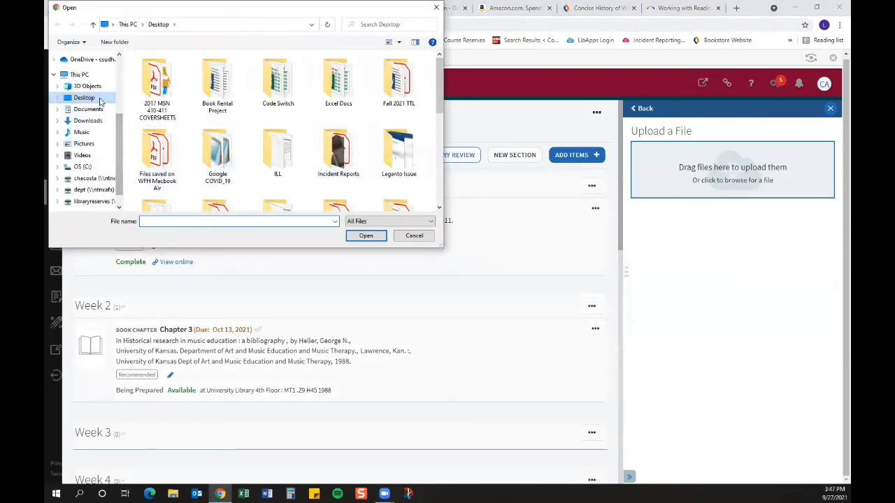
scroll(275, 179, "down", 5)
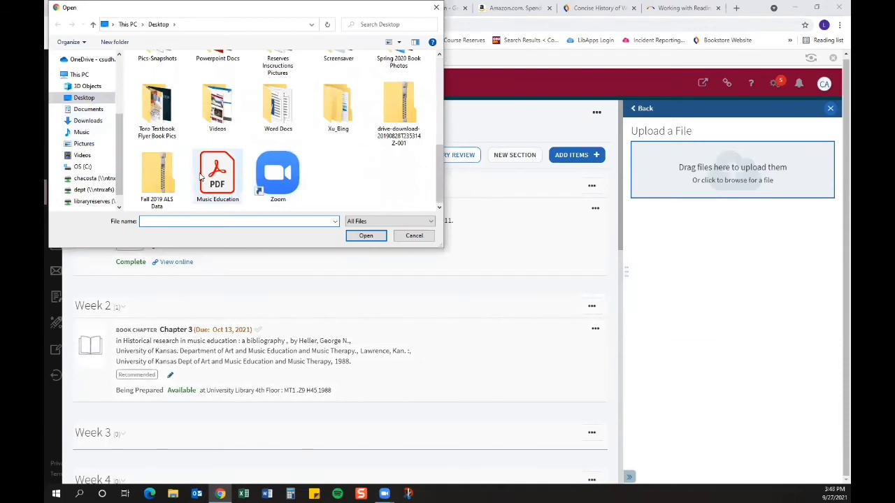
left_click(214, 191)
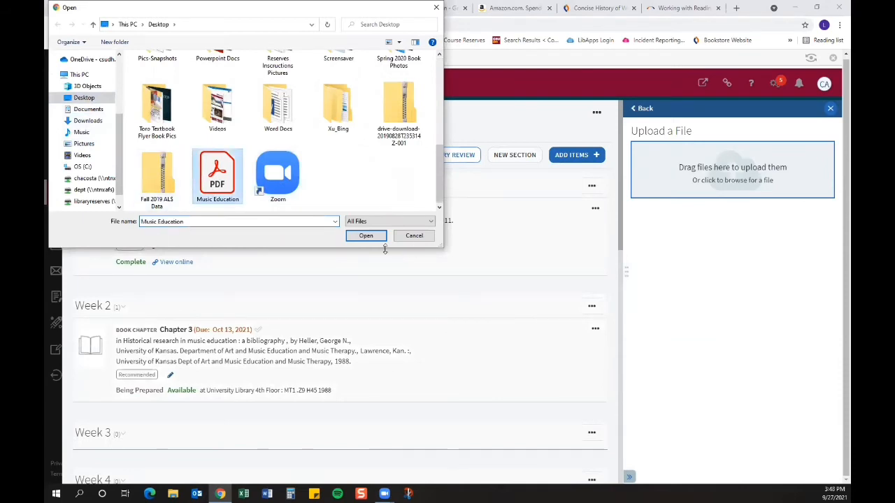
left_click(366, 237)
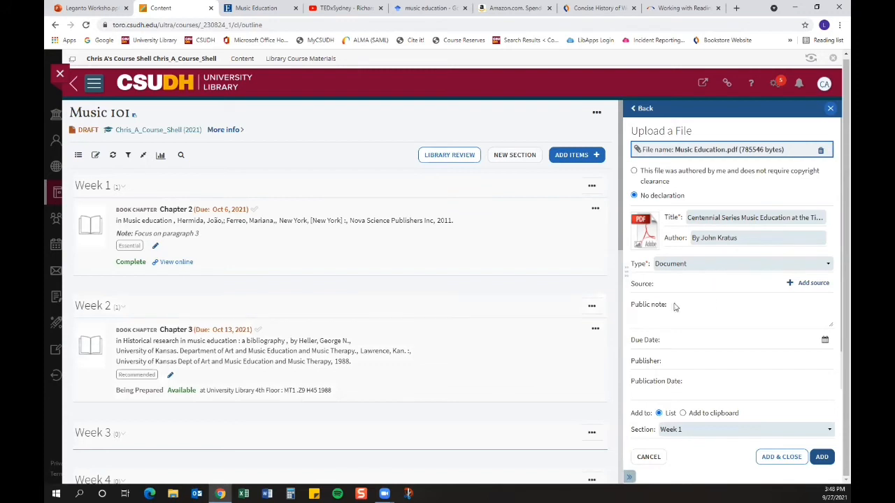
scroll(681, 308, "down", 1)
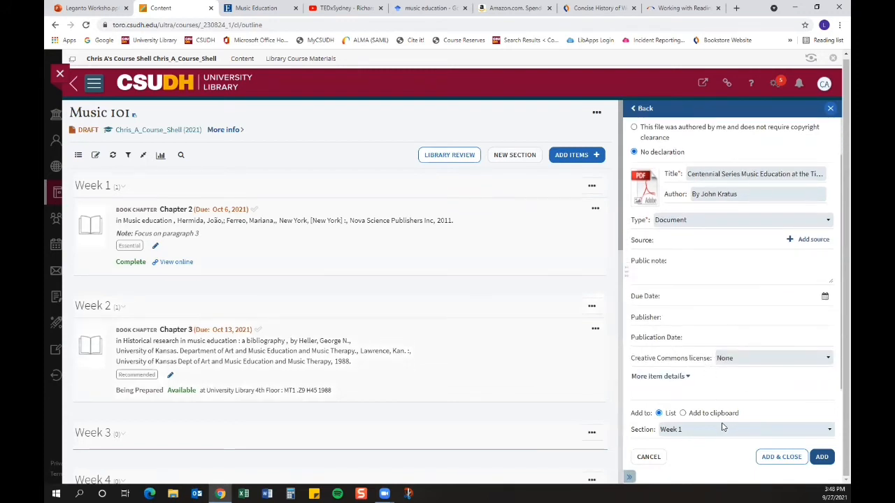
left_click(690, 430)
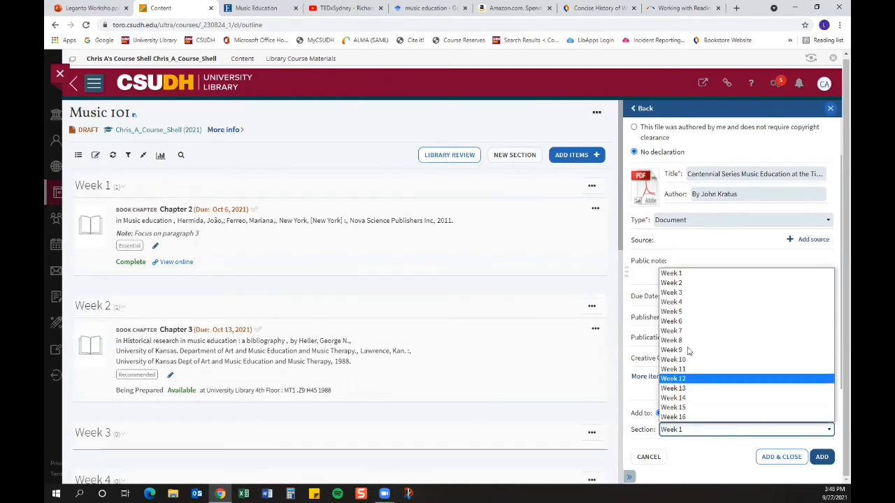
left_click(683, 293)
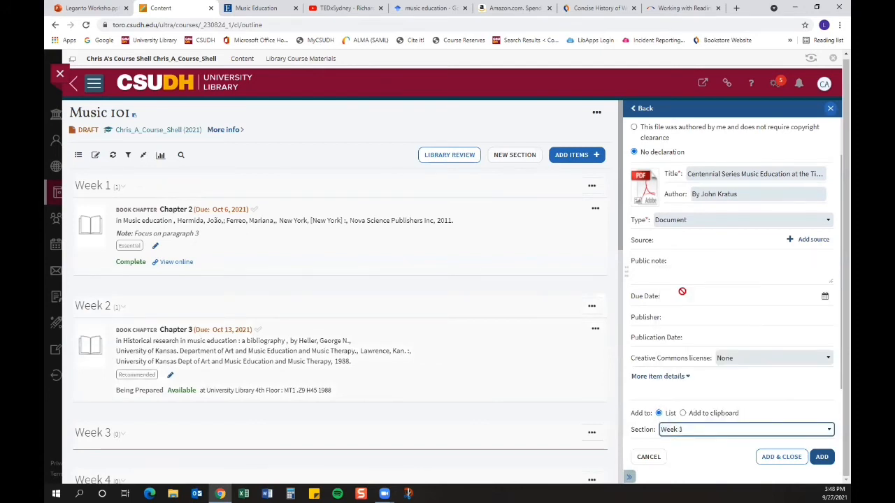
left_click(822, 457)
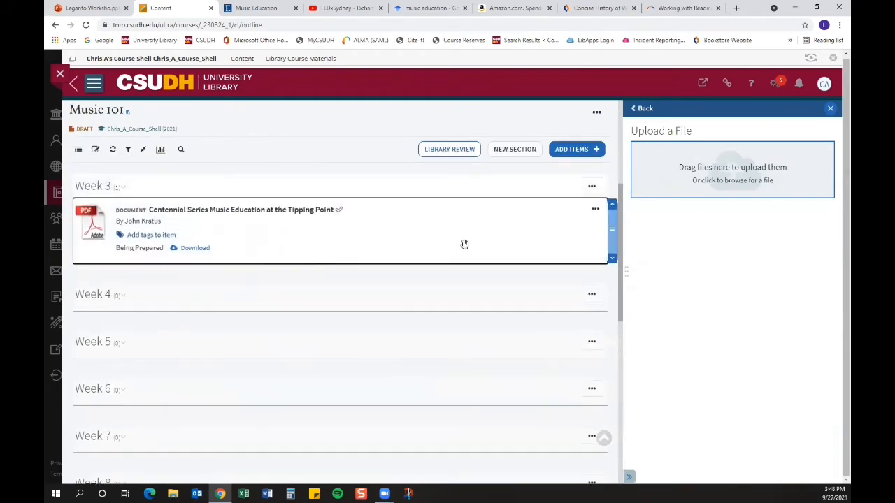
Step: Edit the Centennial Series document and set its due date to 21 October 2021
left_click(595, 210)
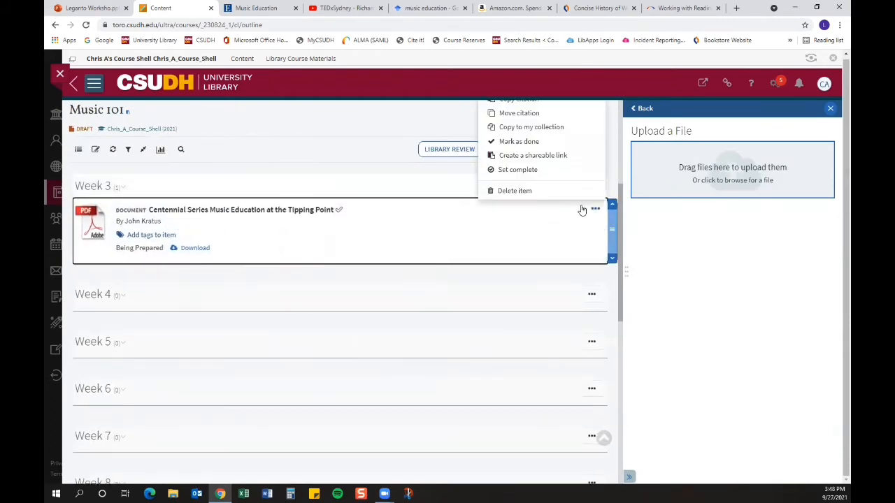
scroll(516, 200, "up", 2)
left_click(509, 200)
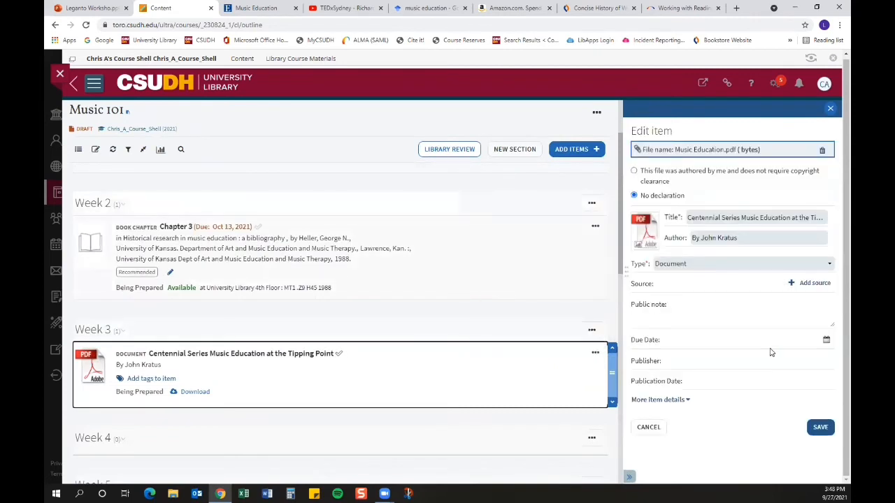
left_click(827, 341)
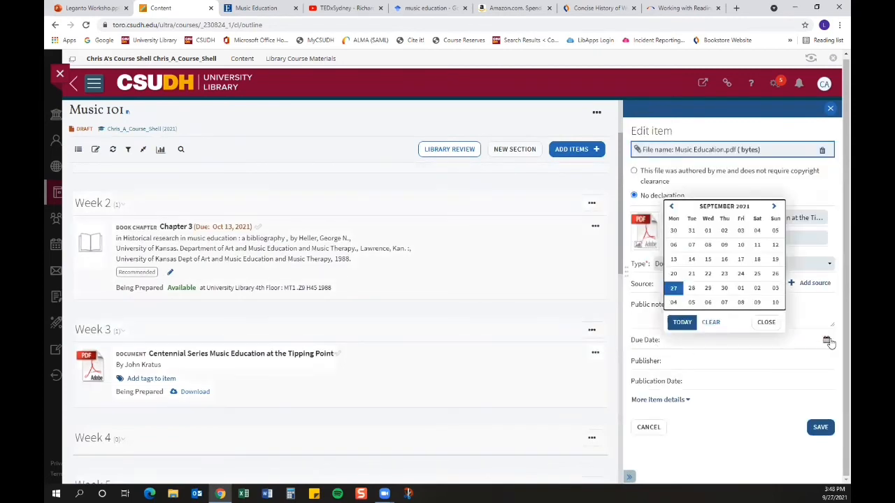
left_click(774, 207)
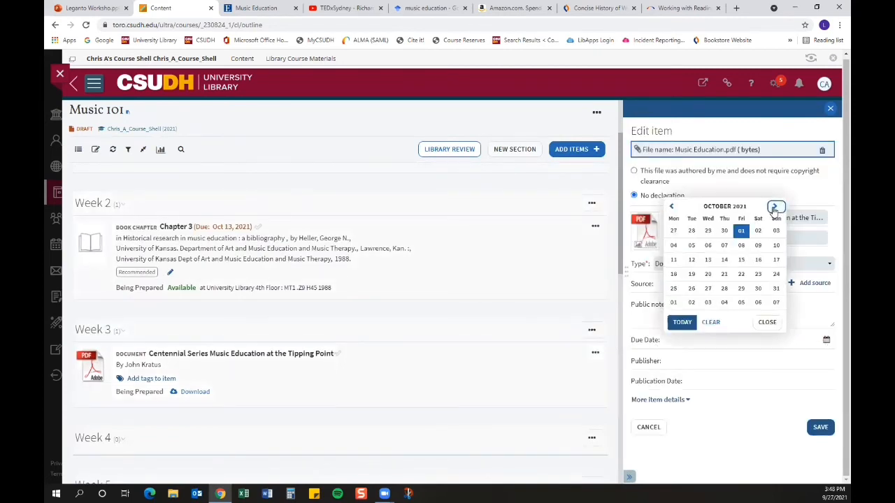
left_click(724, 276)
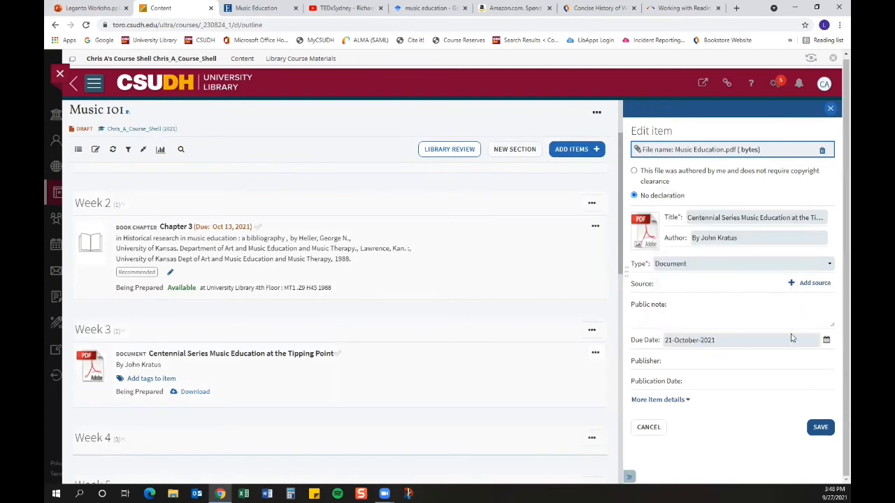
left_click(817, 427)
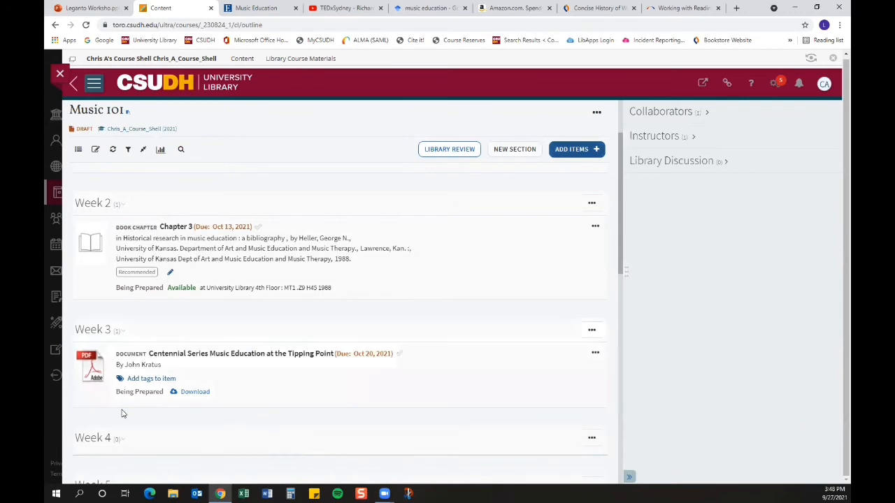
Step: Tag the Week 3 Centennial Series document as Optional and save the tag
left_click(151, 379)
left_click(146, 384)
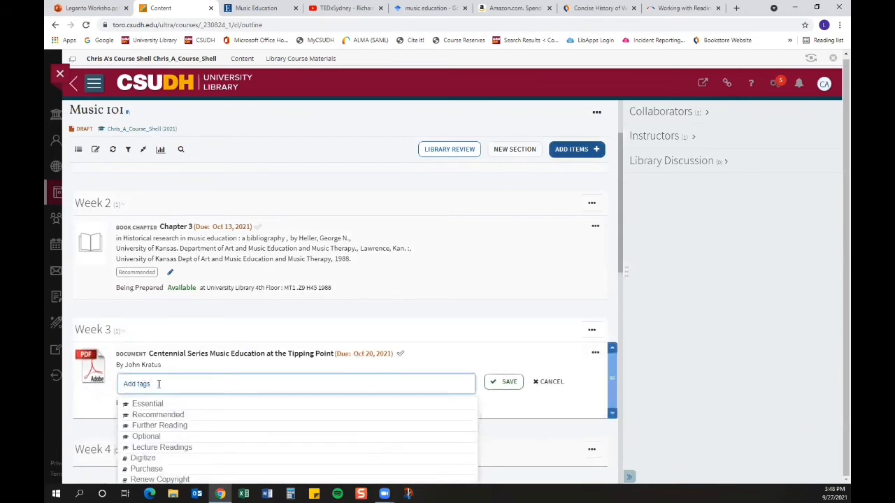
scroll(245, 404, "down", 1)
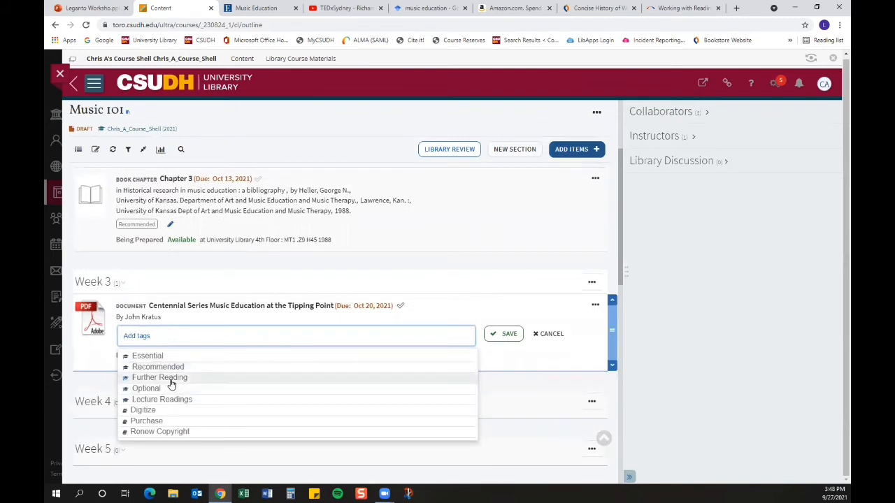
left_click(172, 388)
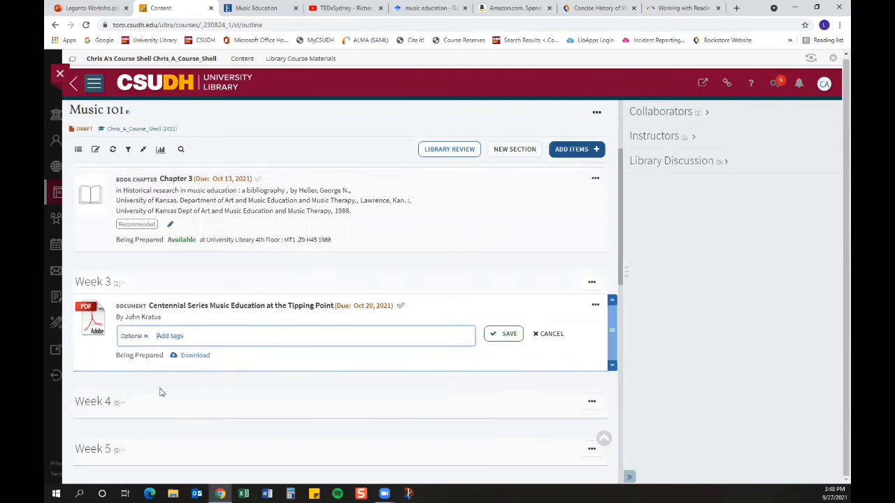
left_click(498, 339)
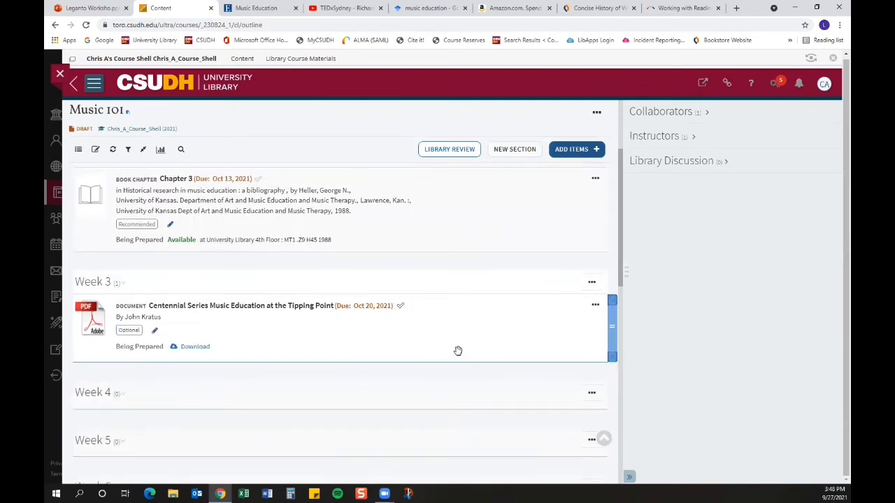
scroll(458, 350, "down", 1)
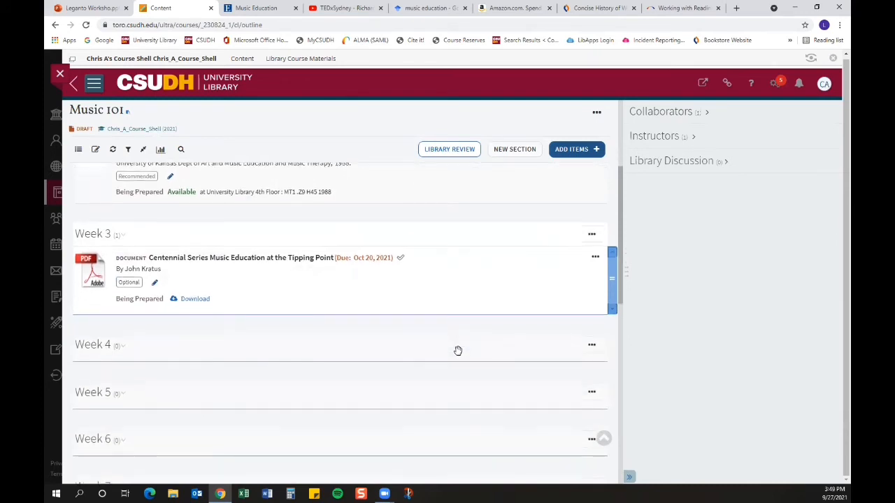
Step: Scroll through the reading list's weekly sections to review the items added so far
scroll(126, 273, "up", 2)
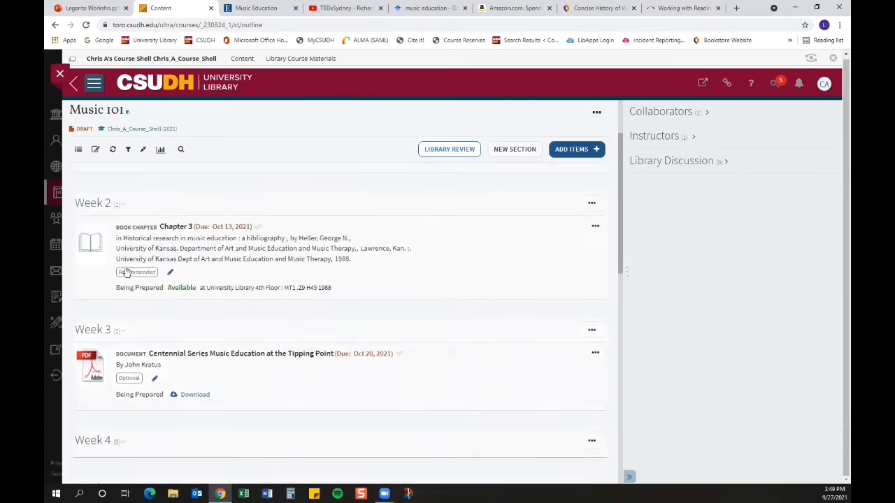
scroll(292, 273, "down", 1)
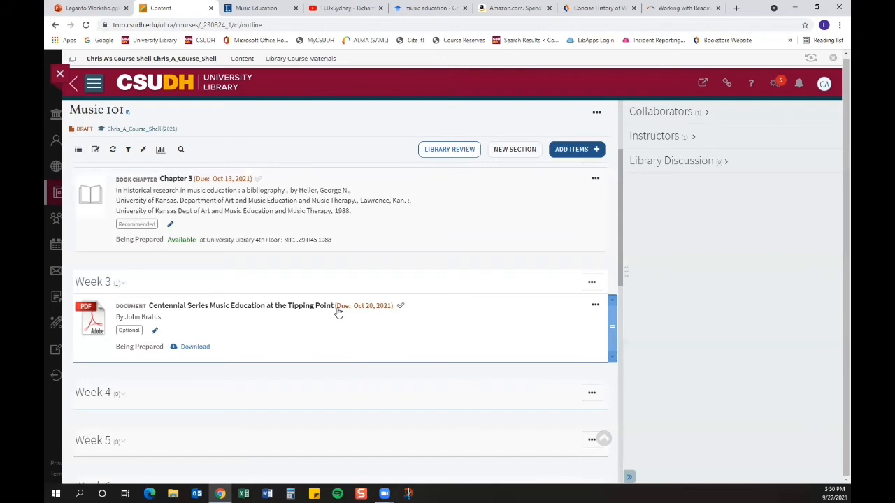
scroll(338, 312, "up", 1)
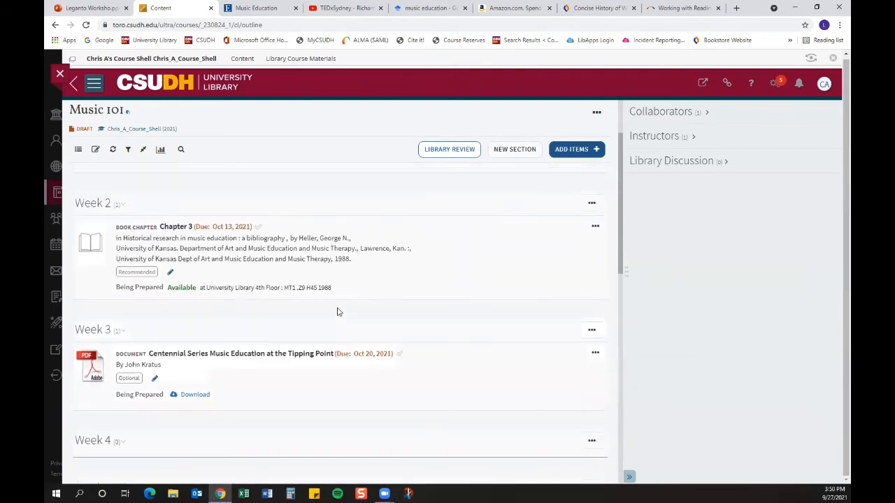
scroll(338, 312, "down", 1)
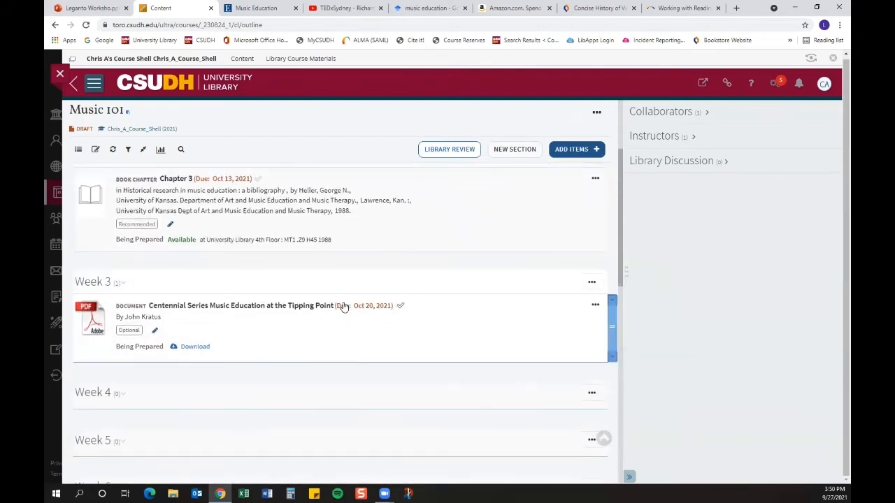
scroll(335, 298, "up", 1)
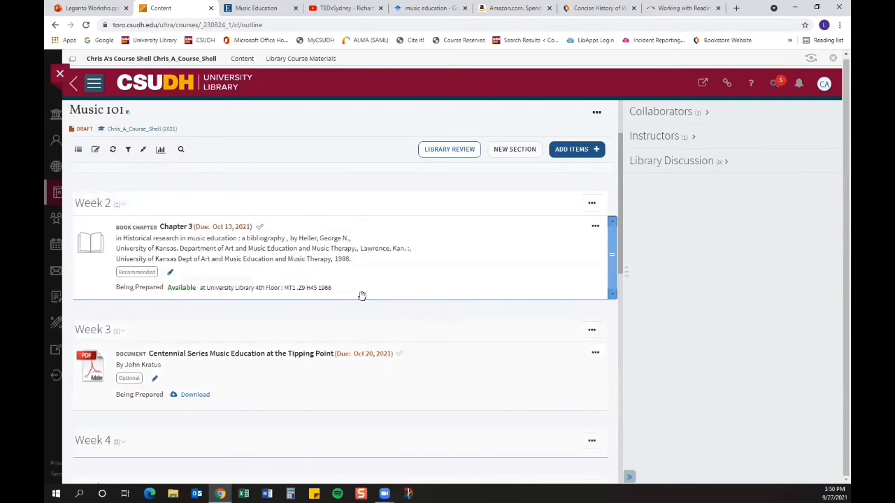
scroll(362, 296, "down", 1)
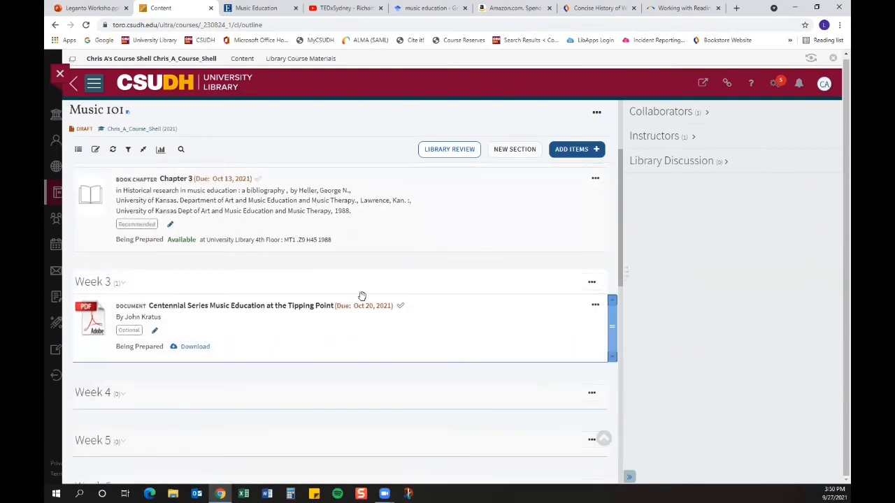
scroll(361, 296, "down", 1)
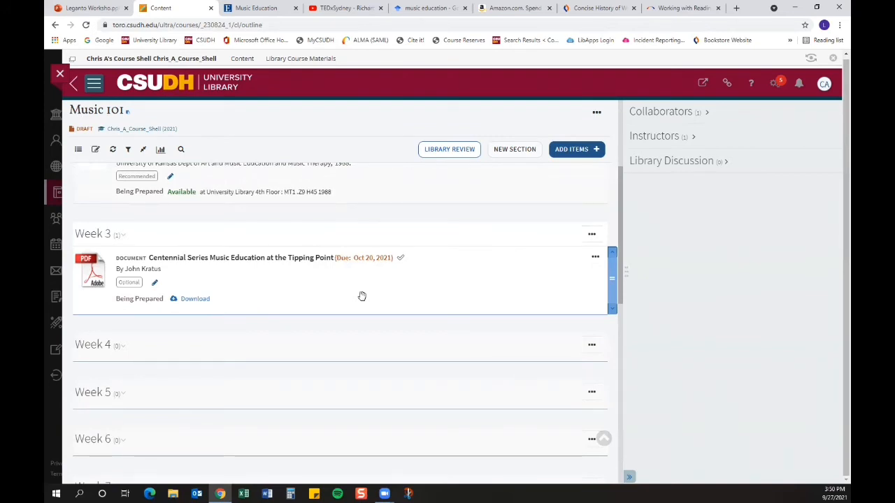
scroll(362, 295, "down", 2)
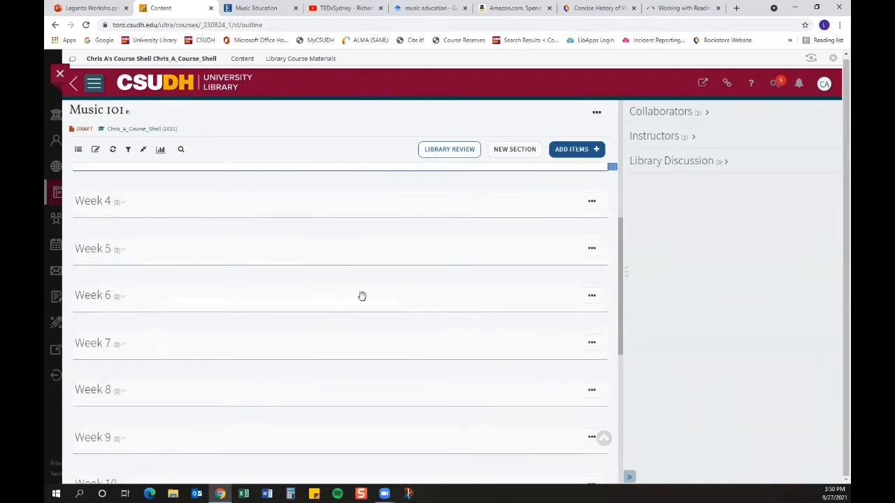
scroll(361, 296, "up", 4)
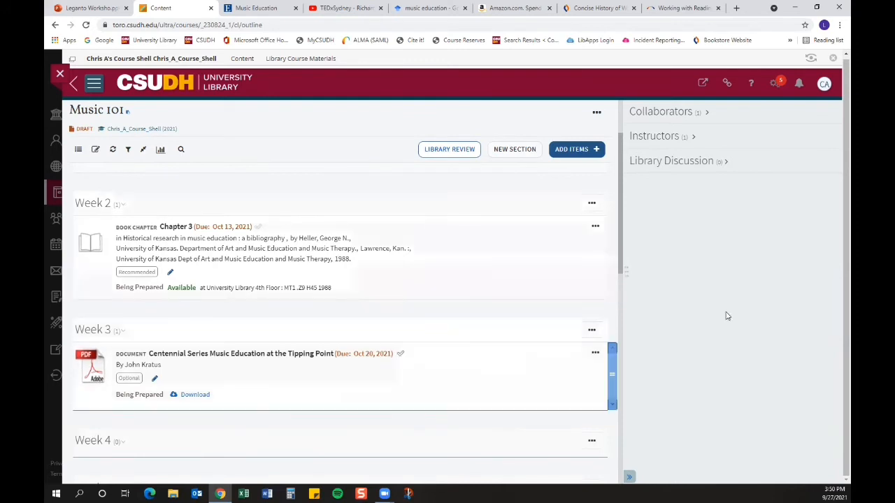
Step: Open the Cite It! bookmarklet dialog from the user menu and add the bookmarklet to the browser's bookmarks bar
left_click(825, 86)
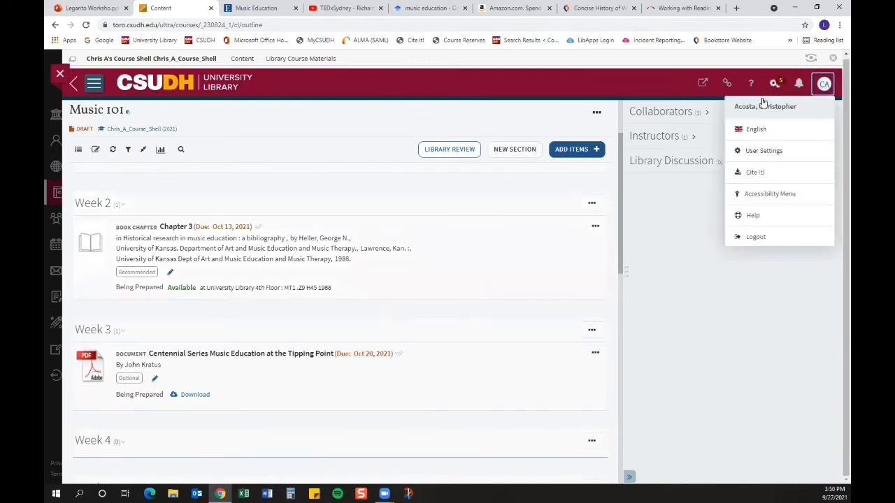
left_click(755, 175)
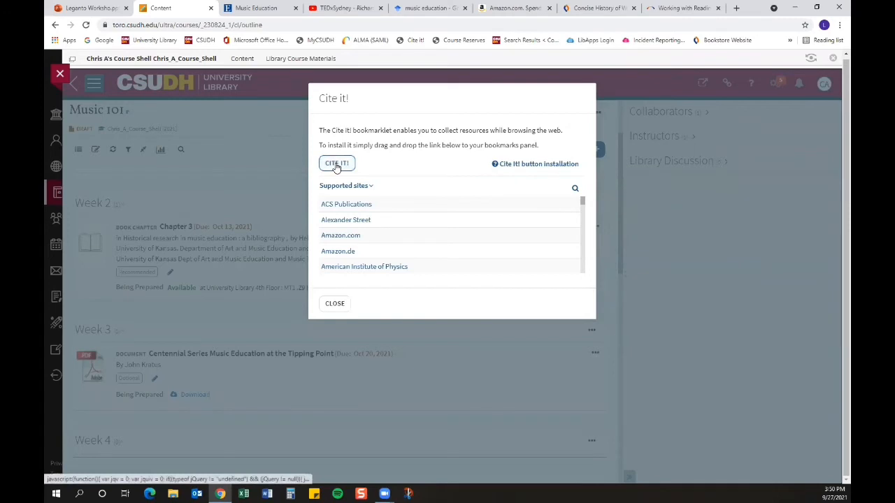
left_click_drag(337, 166, 388, 41)
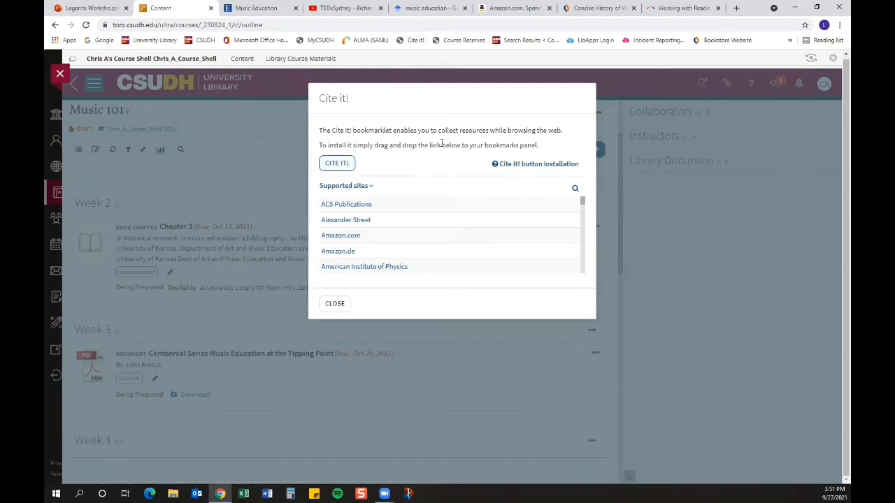
left_click(334, 304)
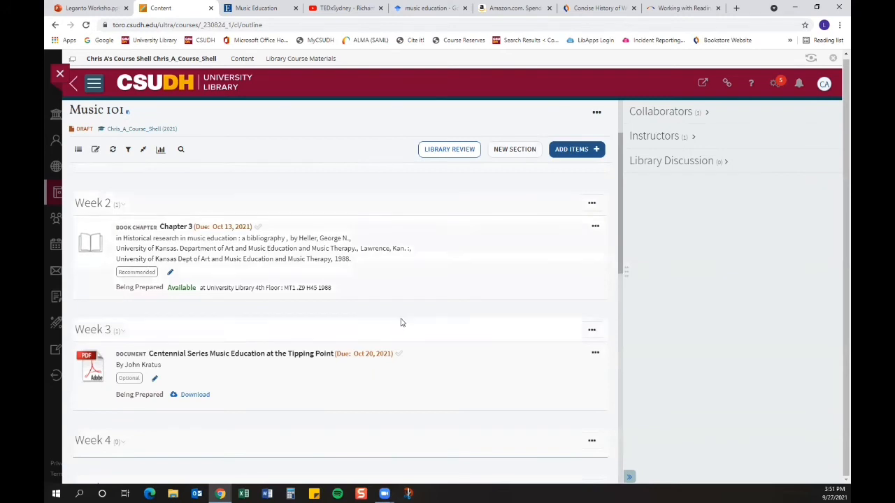
Step: Use Cite It! on the TEDxSydney Richard Gill YouTube video to add it to the Music 101 list's Week 4 section
scroll(396, 320, "up", 2)
scroll(395, 319, "down", 3)
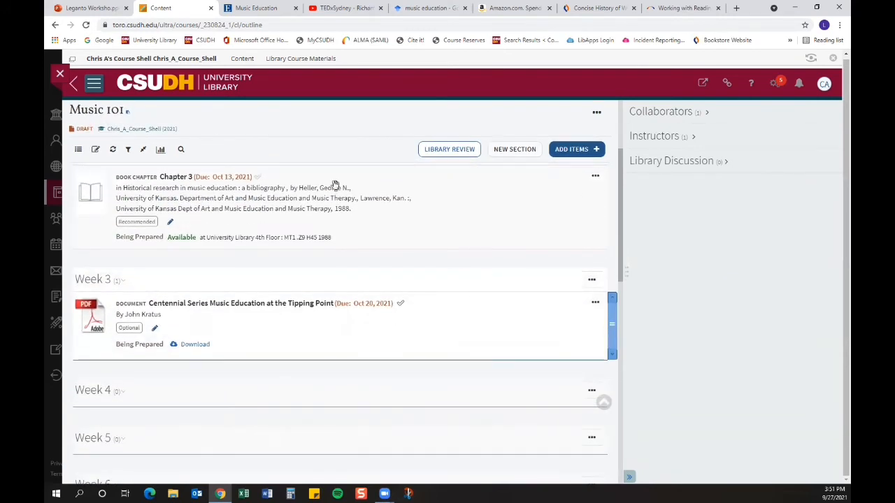
left_click(345, 8)
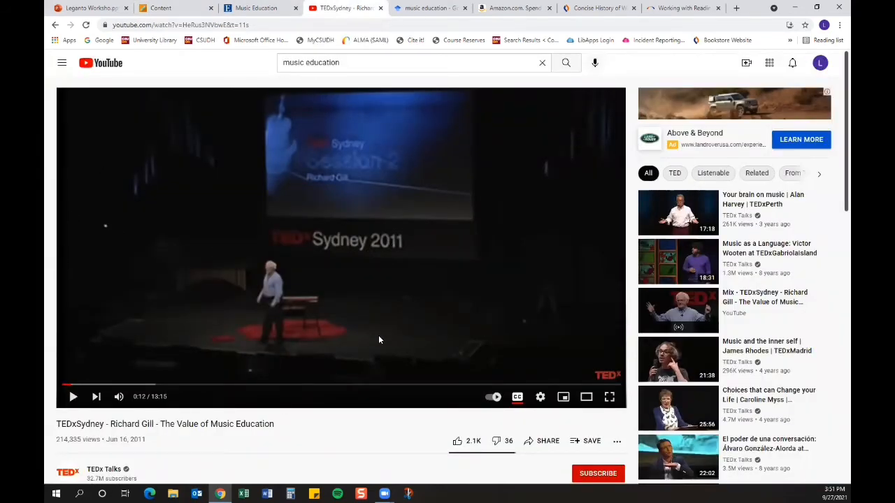
left_click(413, 42)
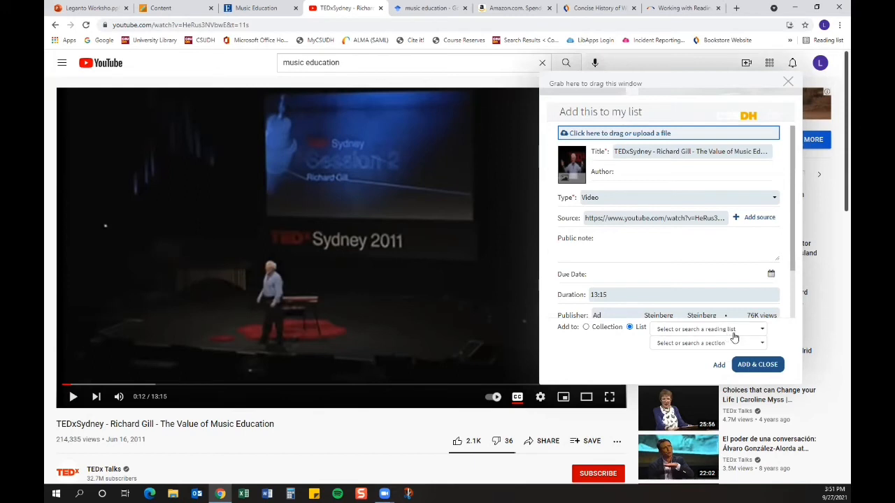
left_click(762, 329)
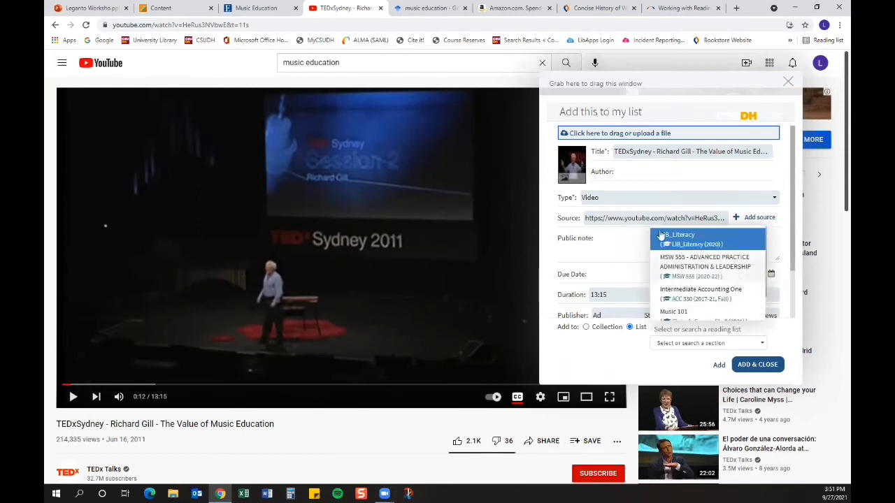
scroll(701, 285, "down", 1)
scroll(702, 286, "down", 1)
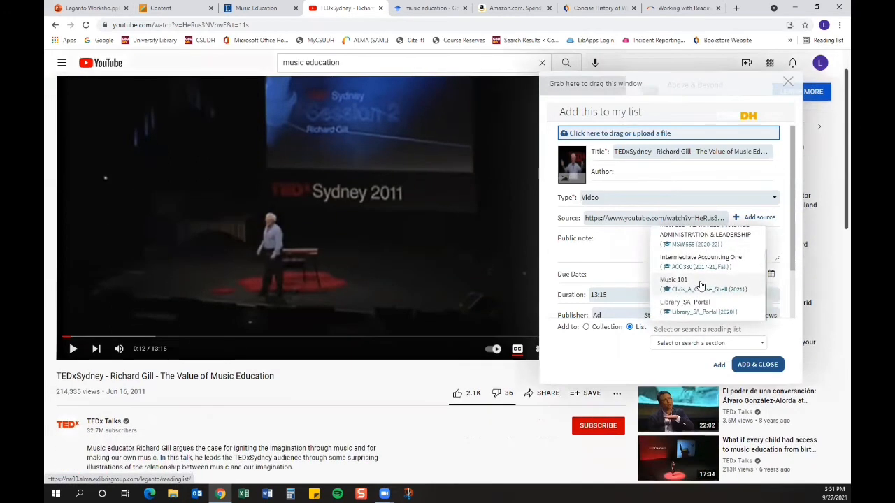
left_click(671, 281)
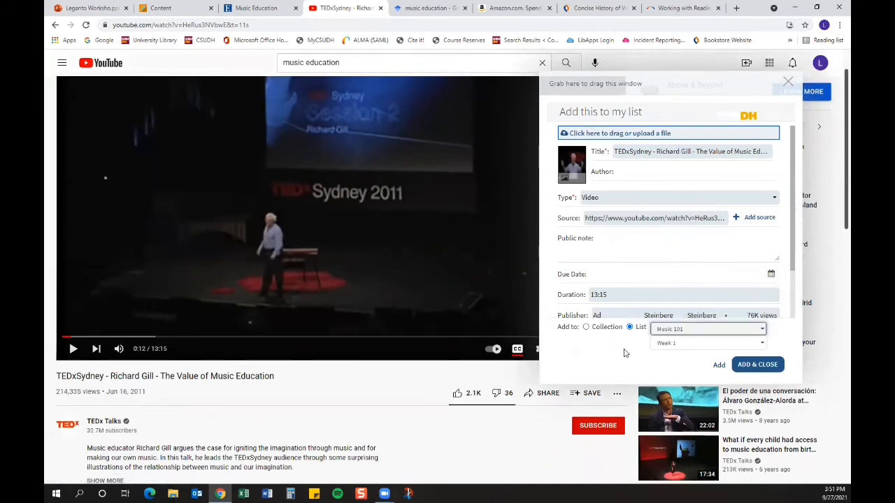
scroll(643, 342, "down", 1)
left_click(756, 346)
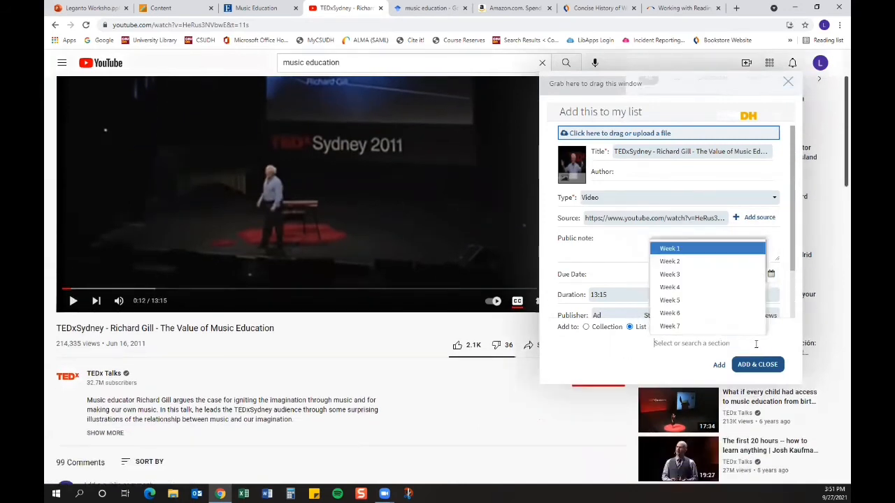
left_click(679, 288)
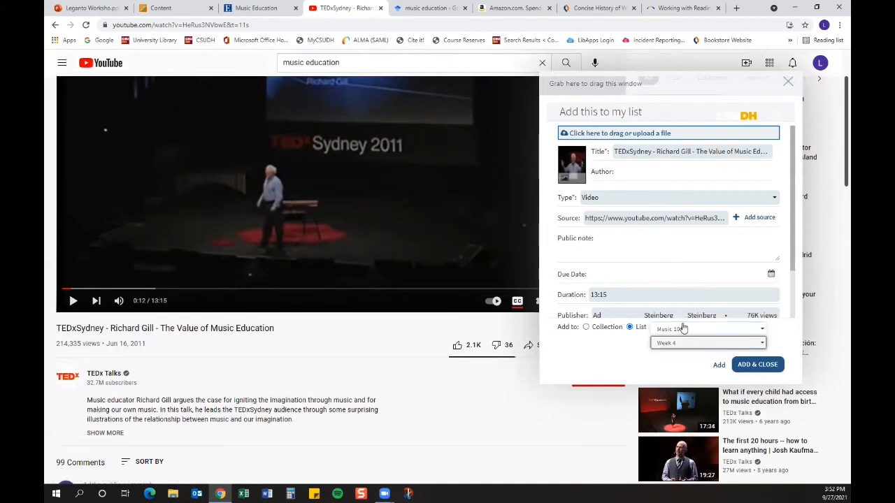
left_click(759, 366)
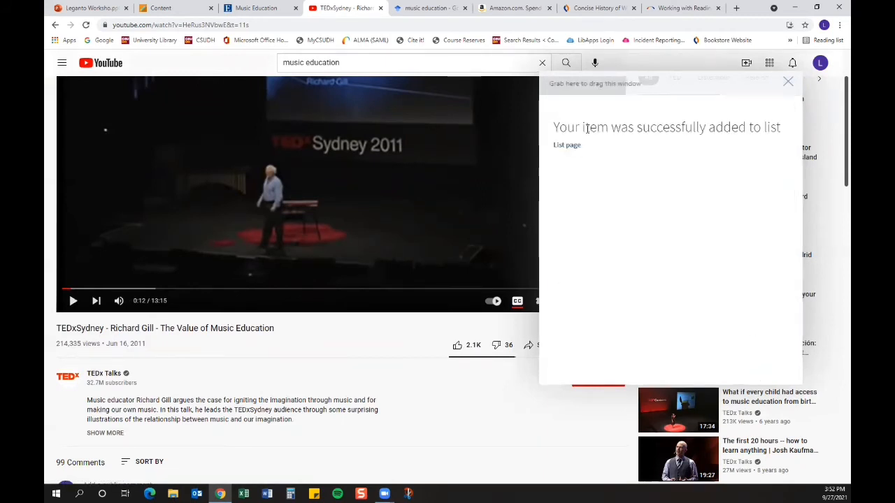
Step: Return to the reading list, check the Week 4 video entry, and open its online link before closing that tab
left_click(165, 8)
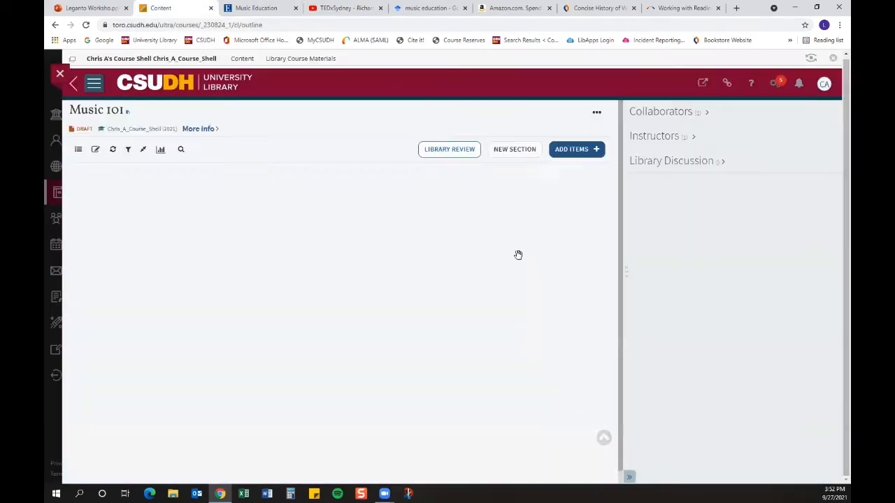
scroll(359, 328, "down", 4)
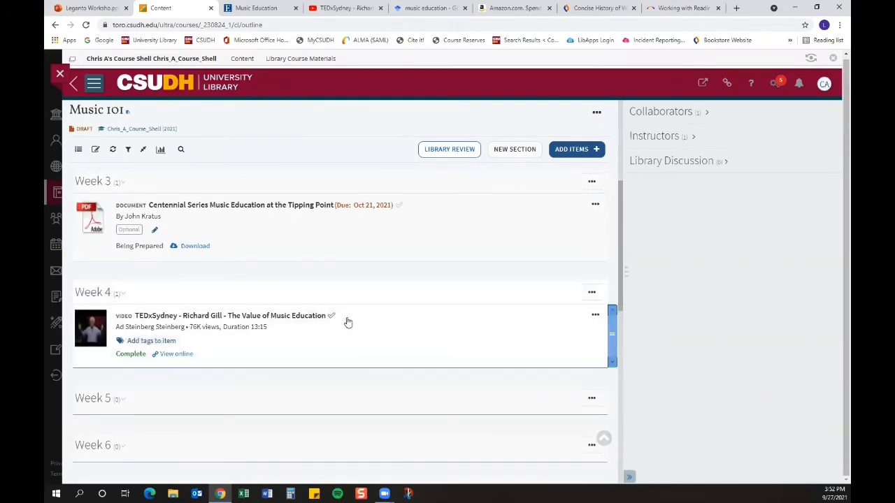
scroll(349, 314, "up", 2)
scroll(349, 315, "up", 3)
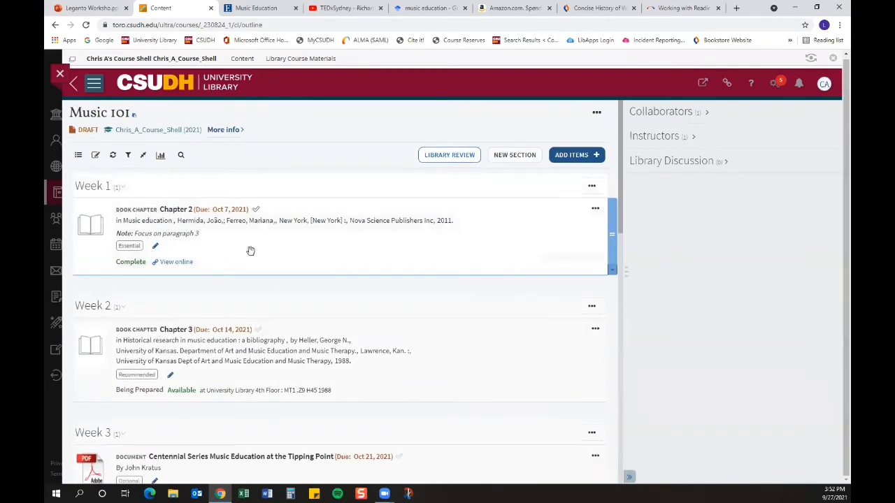
scroll(396, 246, "down", 3)
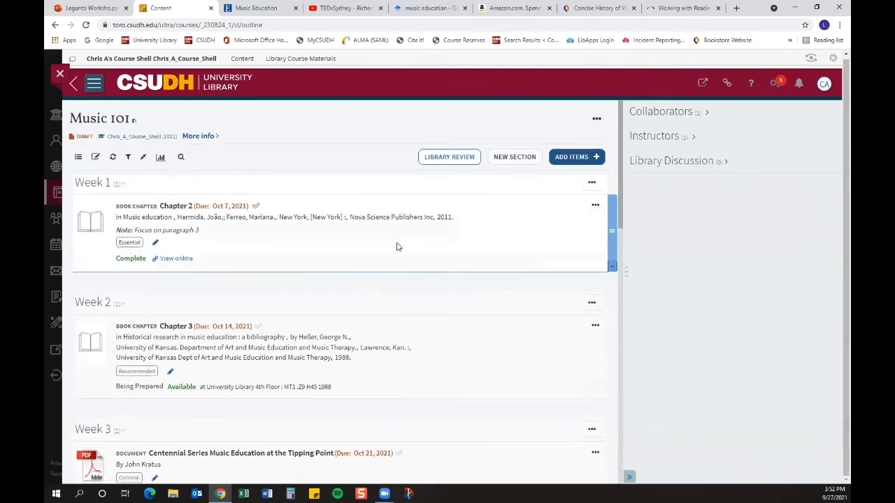
scroll(396, 246, "down", 1)
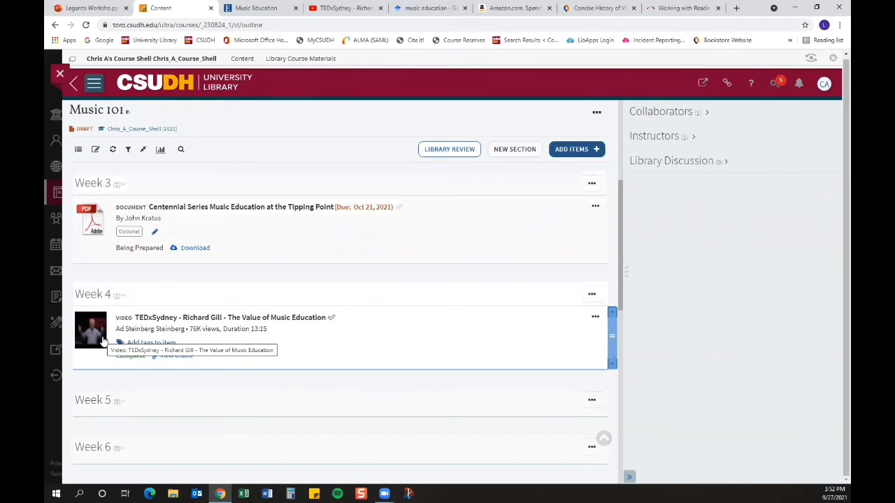
left_click(176, 358)
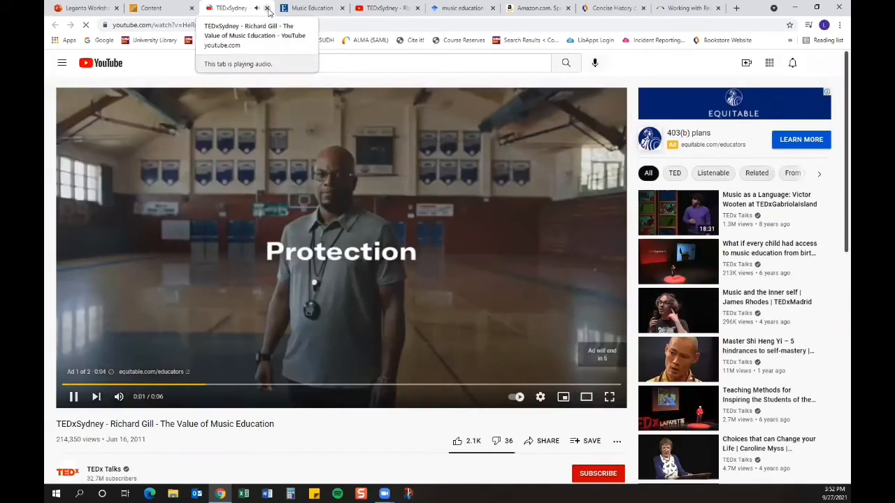
left_click(267, 8)
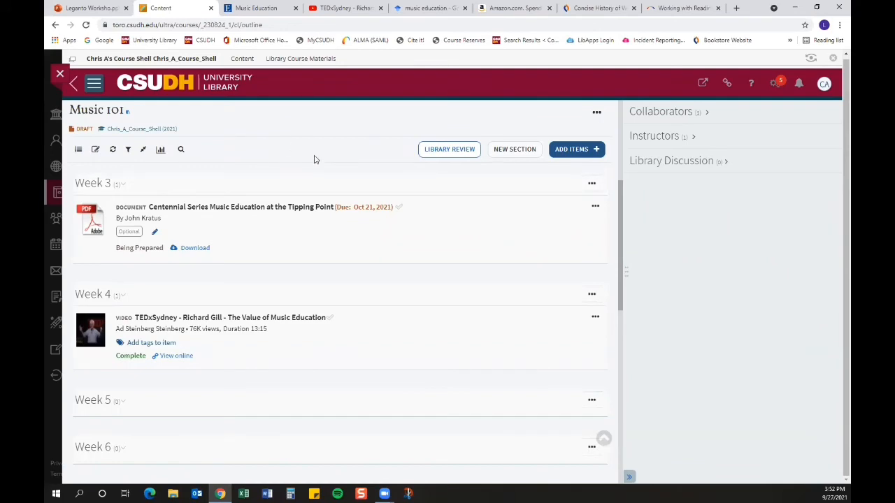
Step: Use Cite It! on the ERIC record A History of American Music Education to add it to Music 101's Week 5 section
left_click(251, 8)
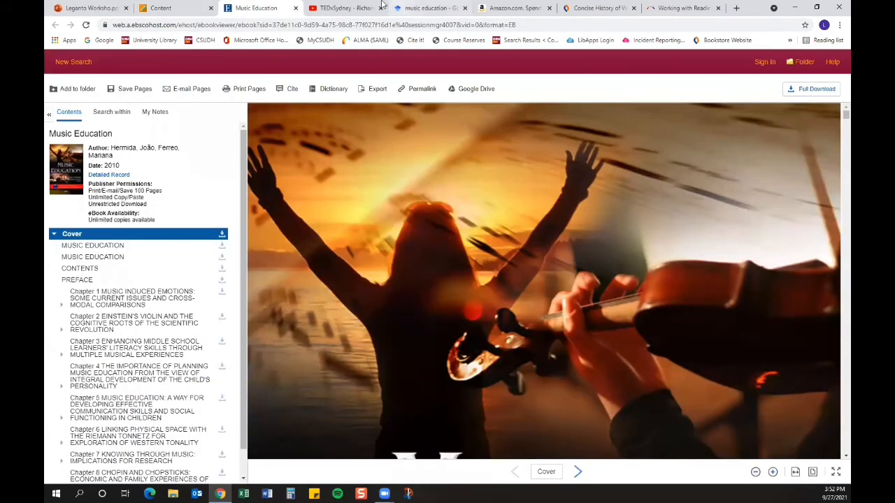
left_click(296, 8)
left_click(321, 10)
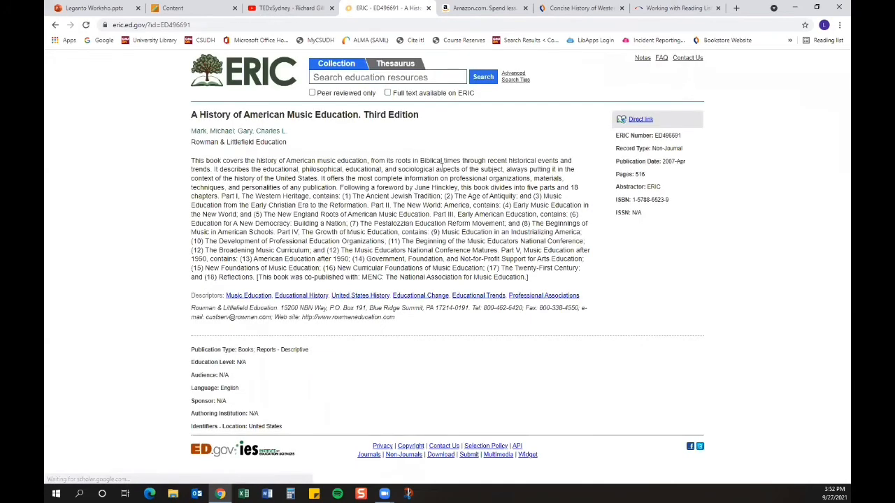
left_click(409, 44)
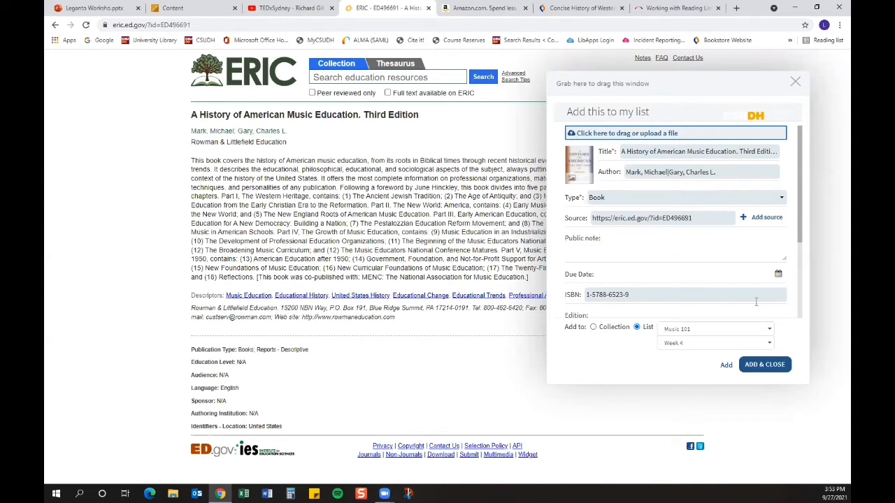
left_click(685, 346)
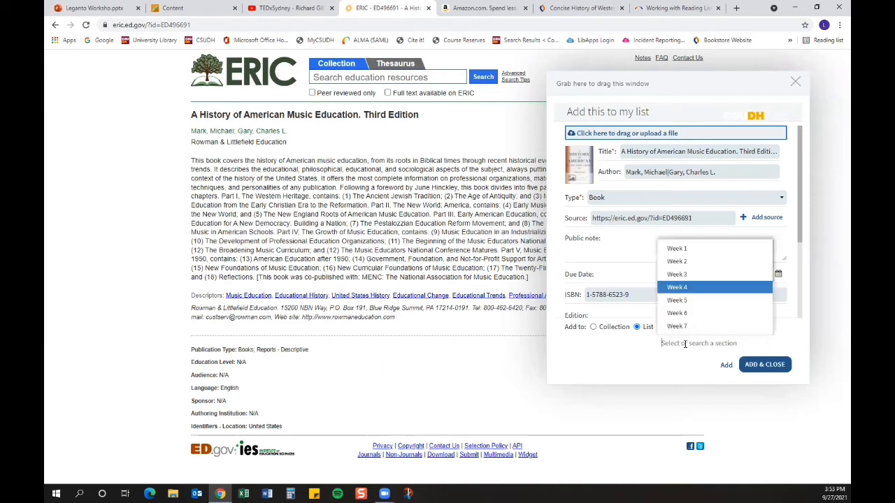
left_click(677, 302)
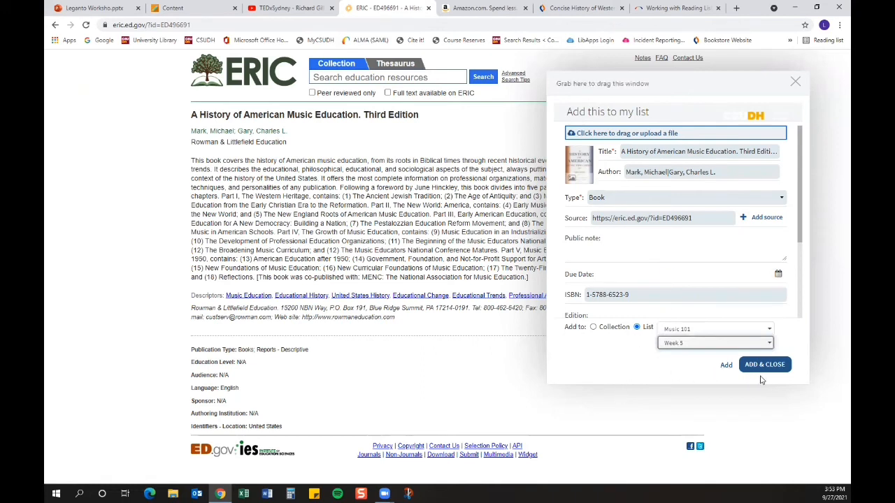
left_click(766, 369)
left_click(766, 369)
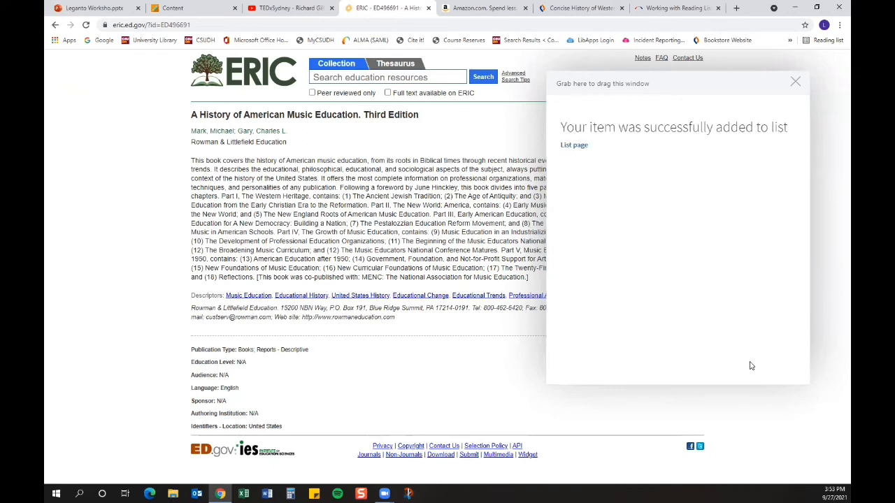
Step: Return to the Music 101 reading list and tag the Week 4 TEDxSydney Richard Gill video as Essential
left_click(795, 83)
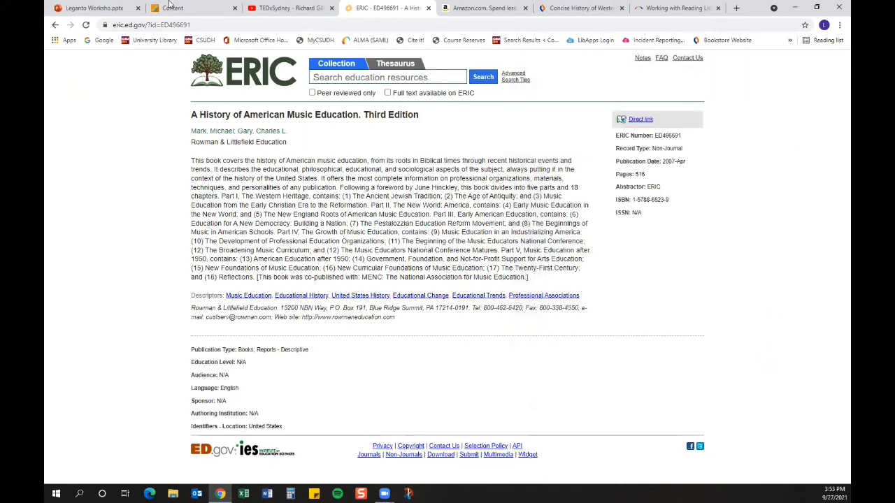
left_click(172, 7)
scroll(439, 366, "down", 5)
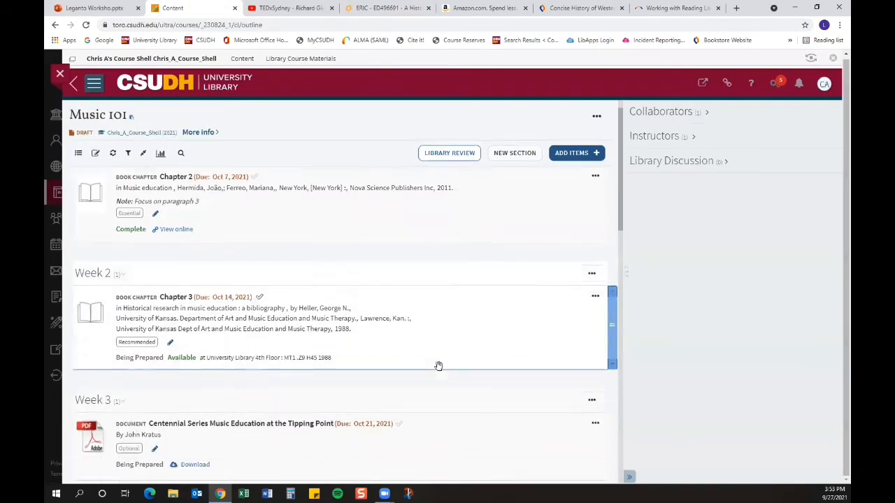
scroll(439, 367, "down", 1)
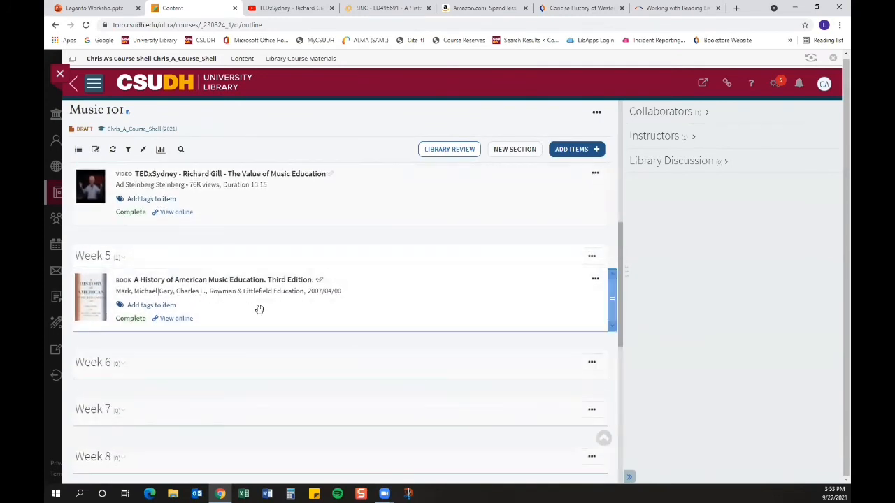
scroll(260, 314, "up", 1)
scroll(260, 314, "up", 1)
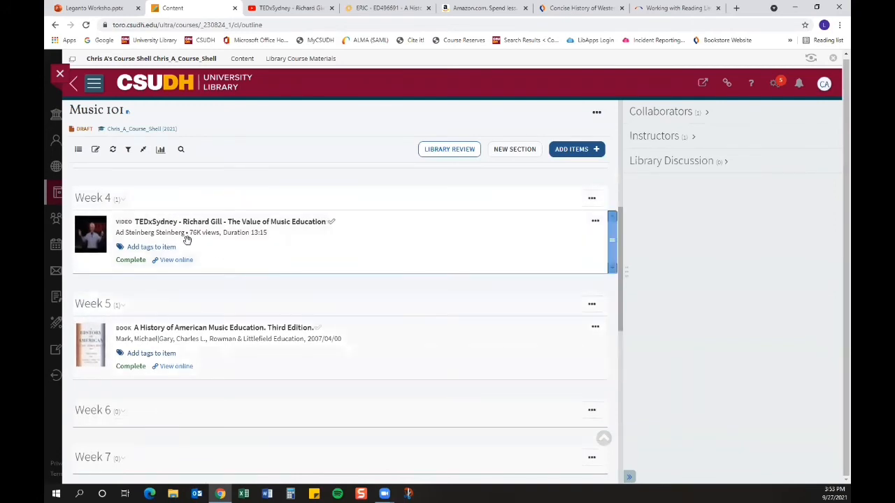
left_click(139, 248)
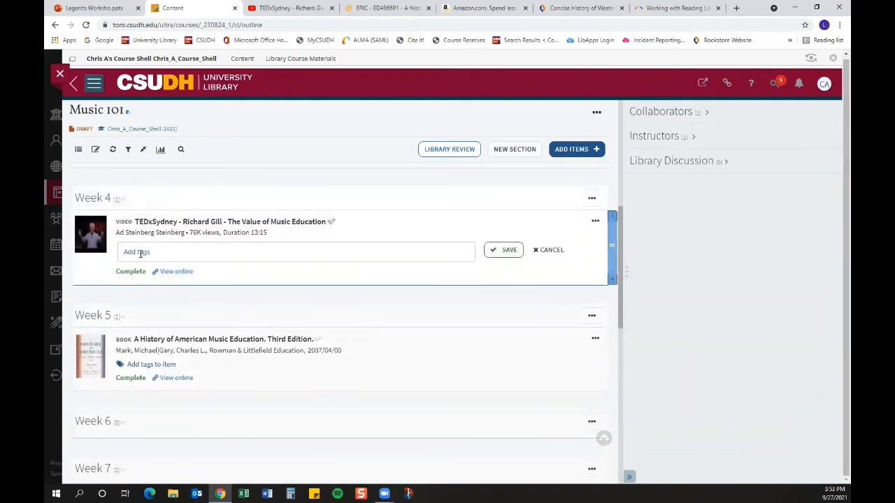
left_click(140, 253)
left_click(146, 272)
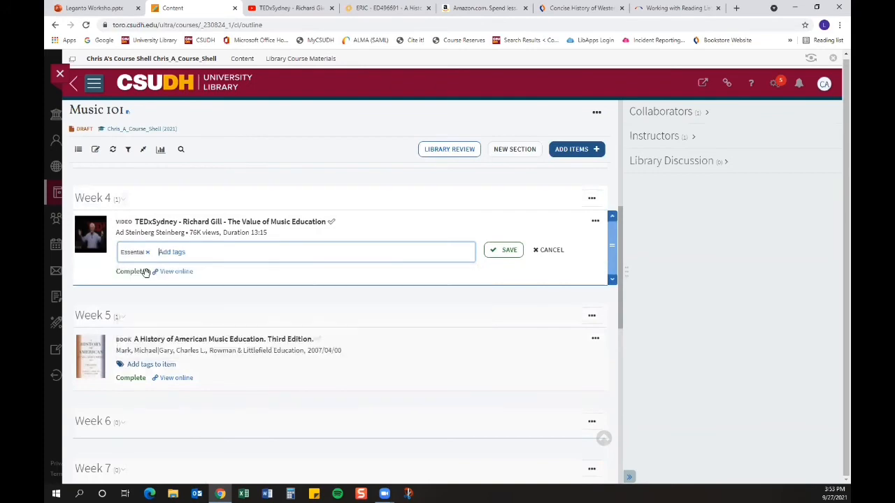
left_click(82, 277)
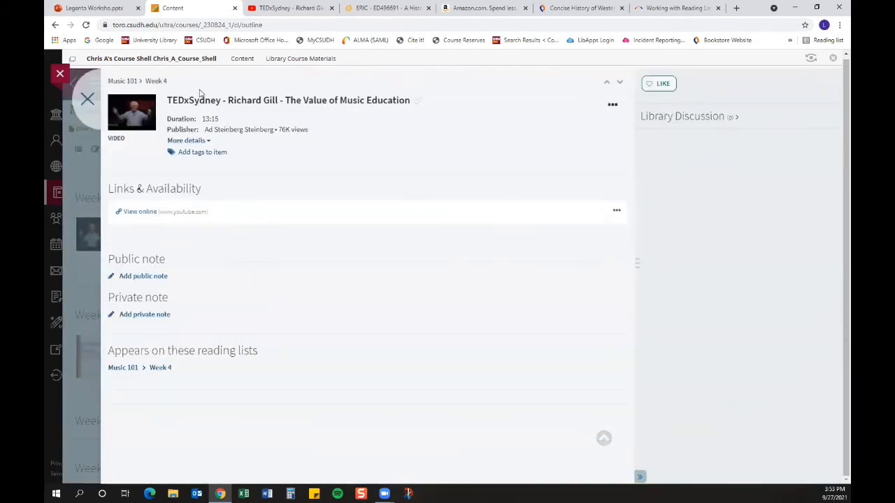
left_click(85, 100)
left_click(165, 251)
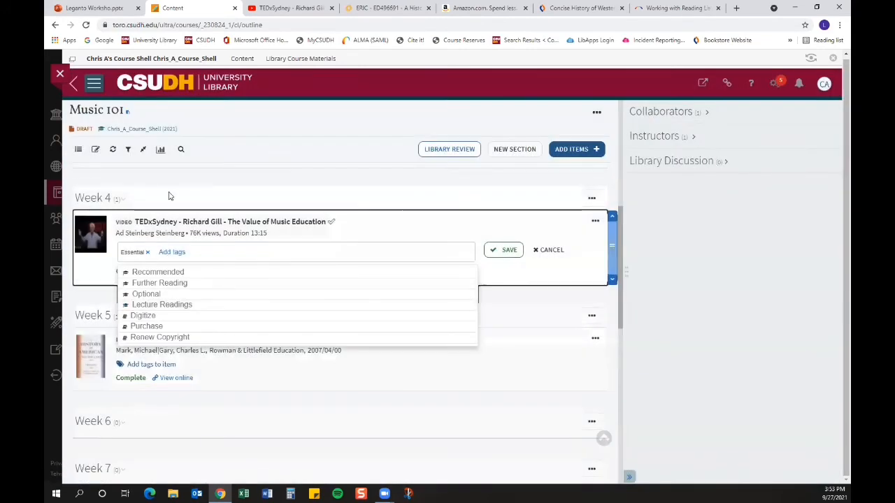
left_click(503, 250)
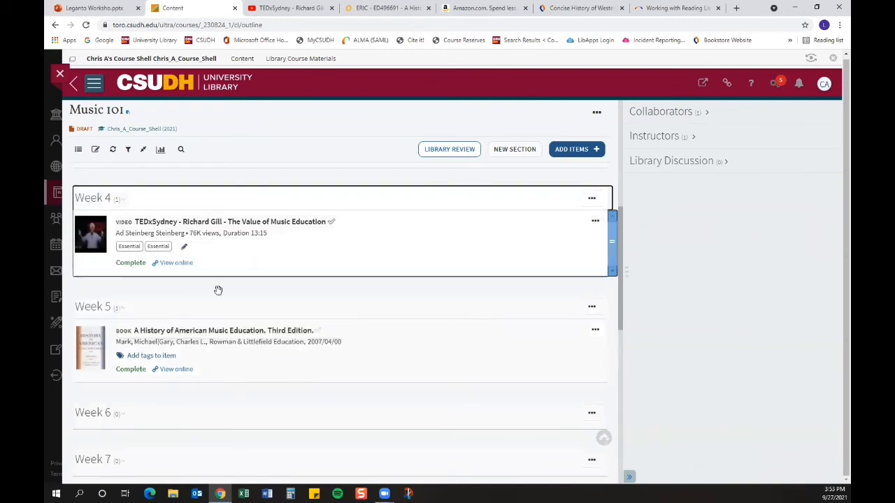
Step: Tag the Week 5 book A History of American Music Education as Further Reading
left_click(163, 357)
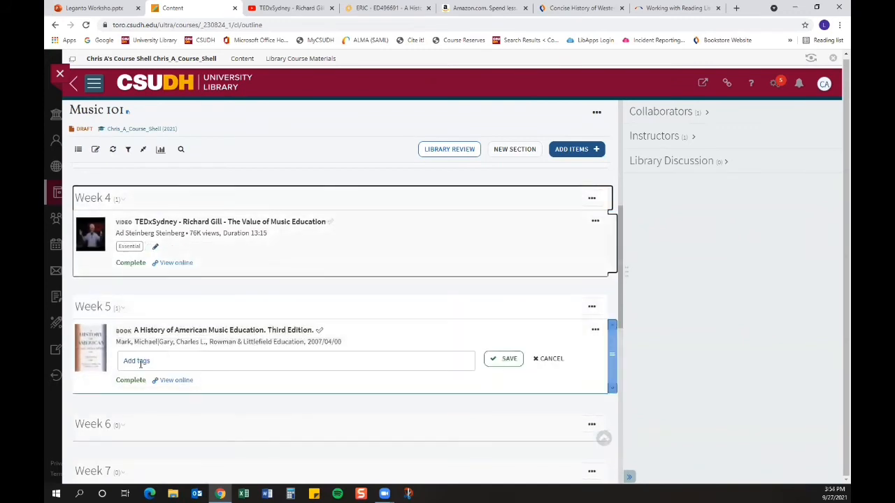
left_click(147, 365)
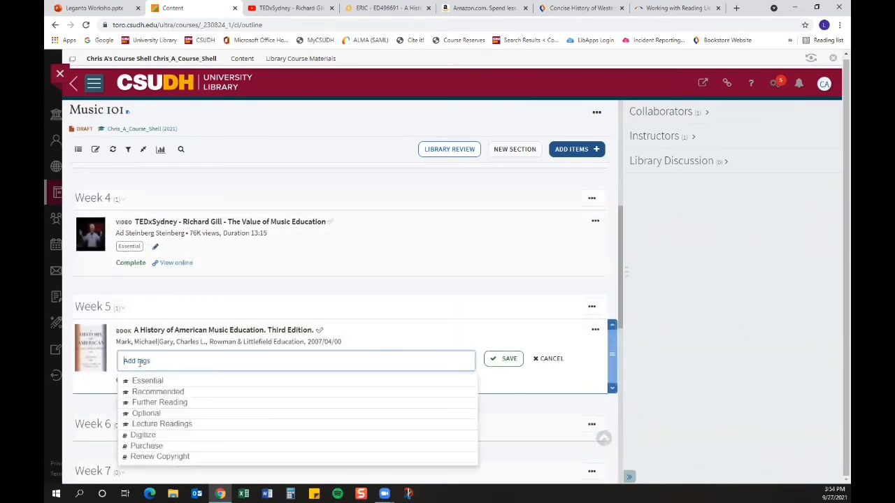
left_click(158, 404)
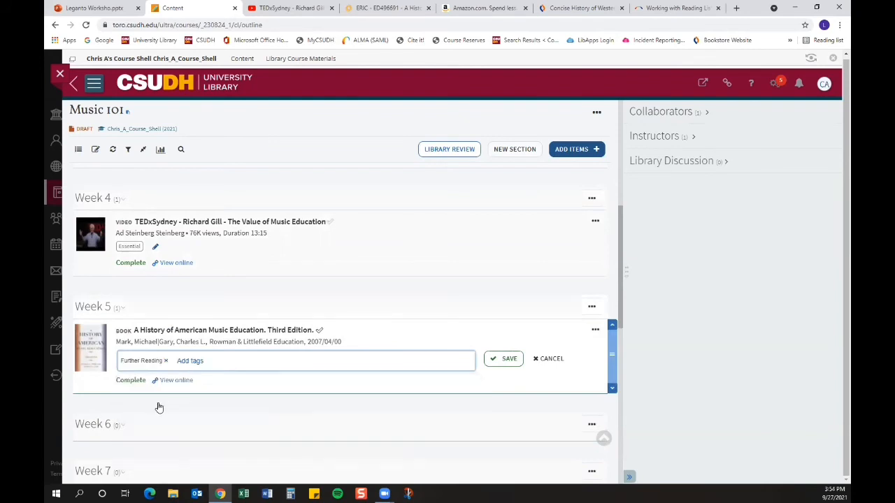
left_click(498, 363)
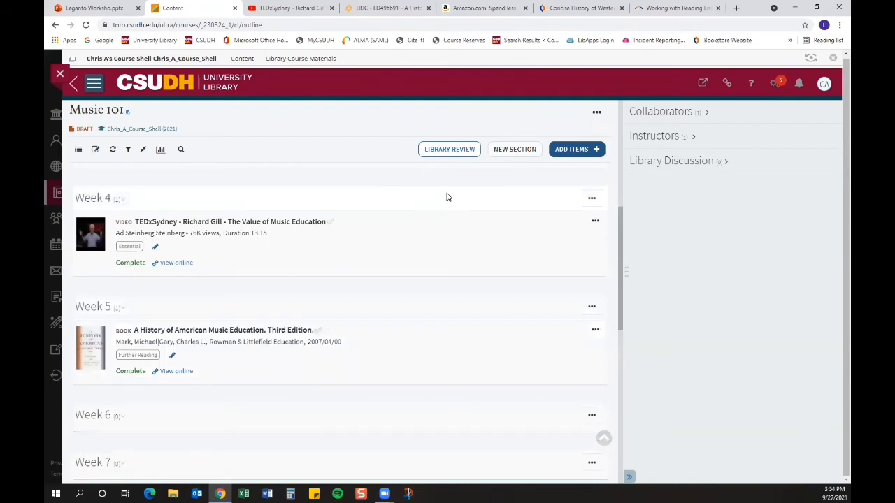
Step: Search Amazon for music education and use Cite It! to add Music Education and Social Emotional Learning to Music 101's Week 6 section
left_click(477, 10)
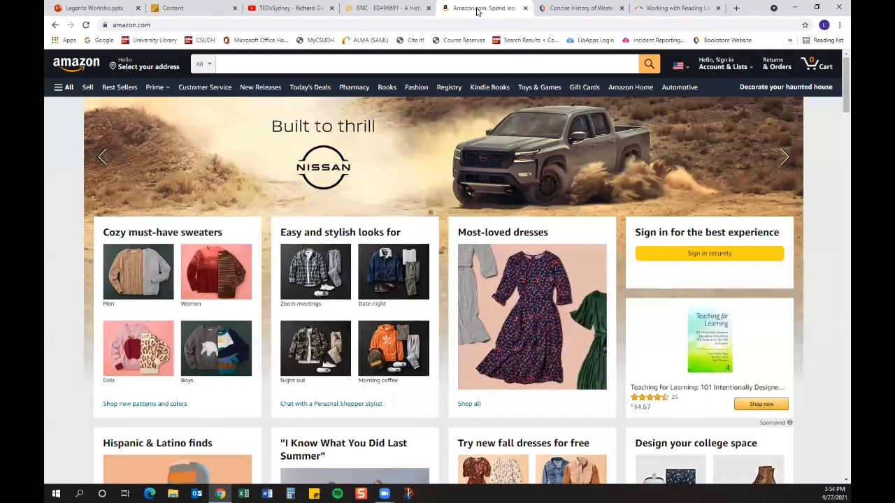
left_click(261, 65)
type("mus")
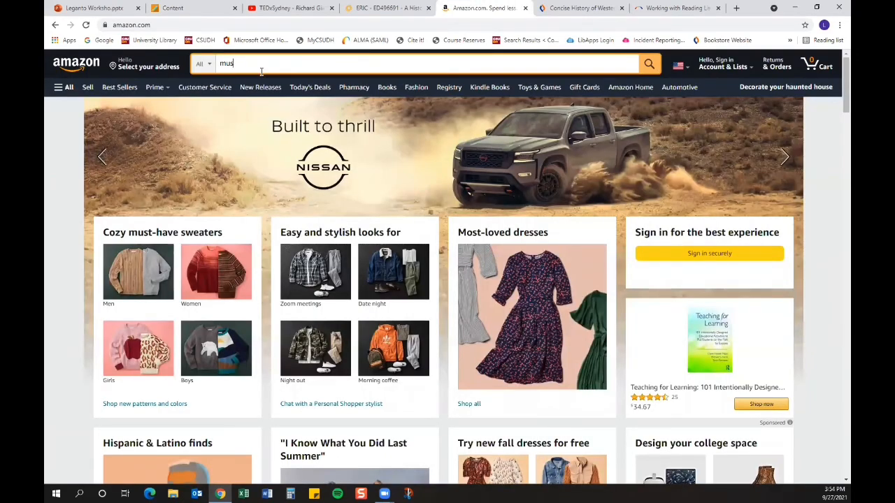
type("ic edca")
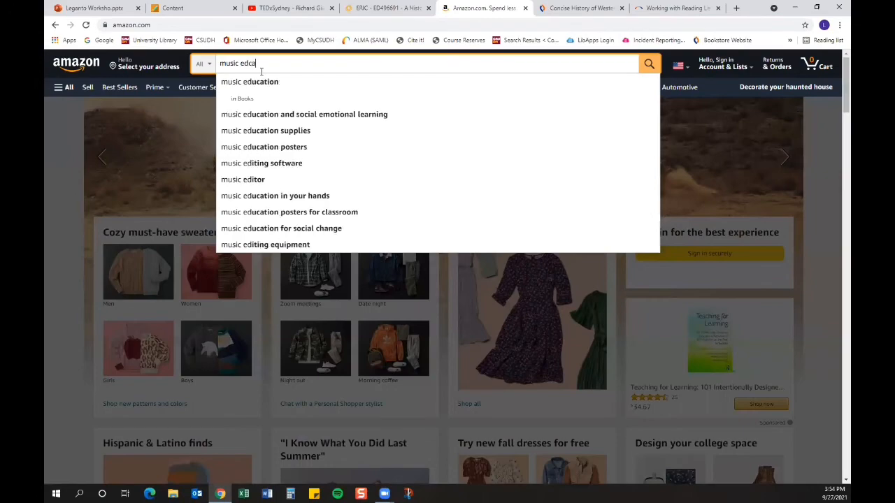
key("BackSpace")
key("BackSpace")
left_click(259, 82)
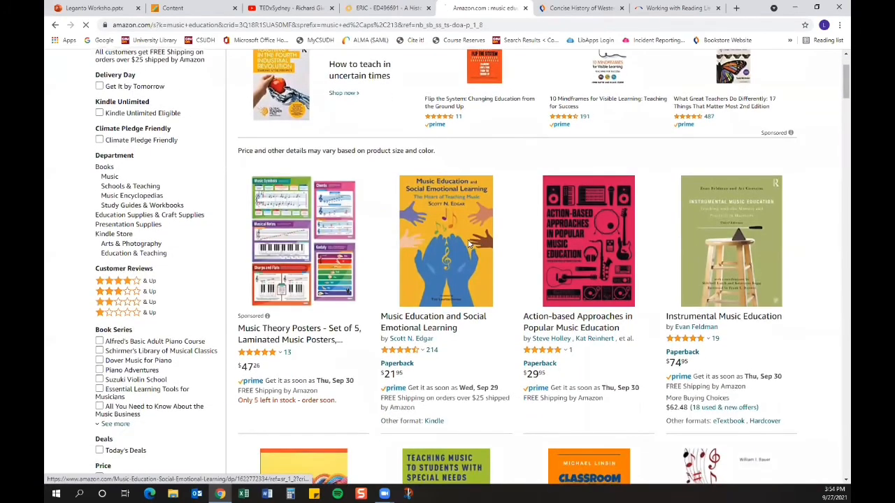
left_click(469, 245)
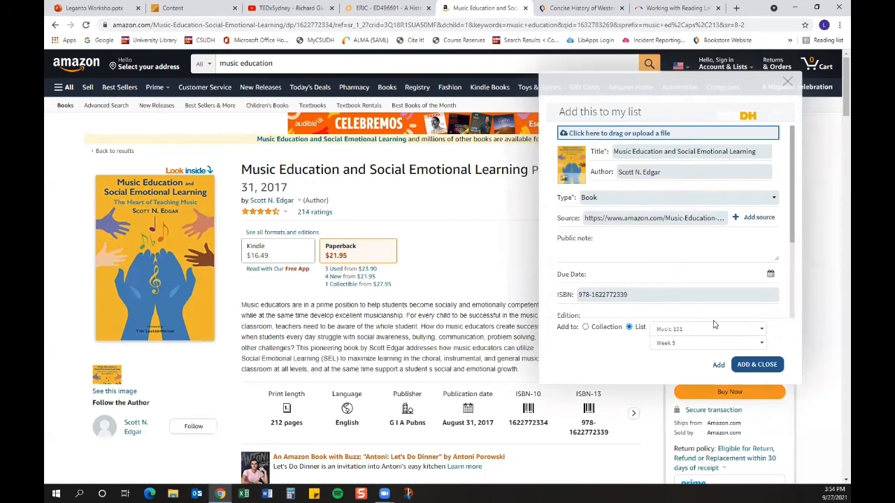
left_click(673, 343)
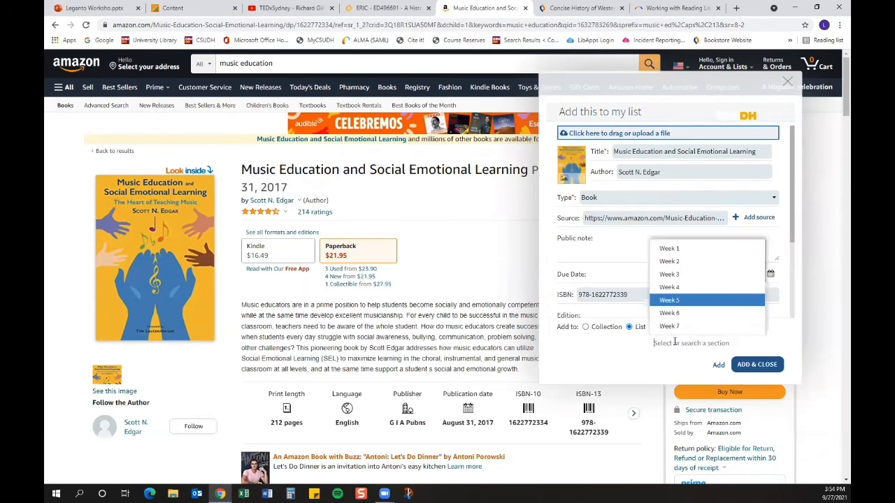
left_click(676, 313)
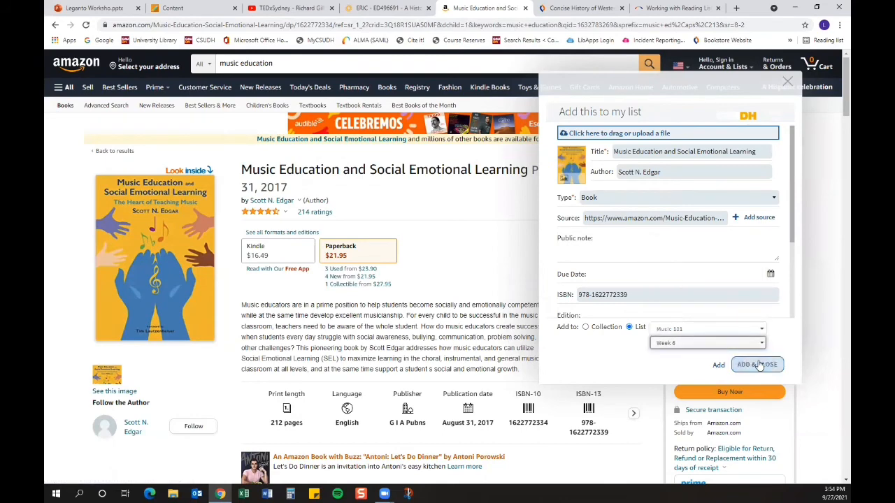
left_click(747, 365)
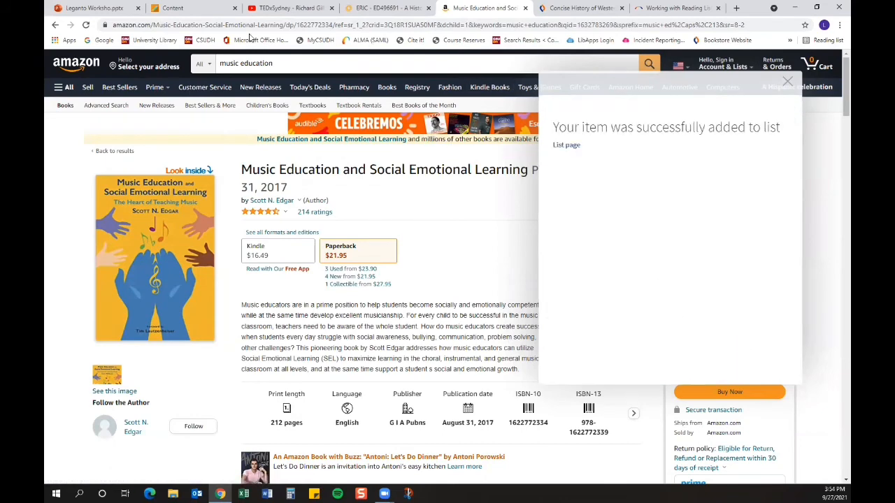
Step: Open the Week 6 book's details in the reading list and add the public note "Please purchase by week 6"
left_click(186, 8)
scroll(397, 358, "down", 2)
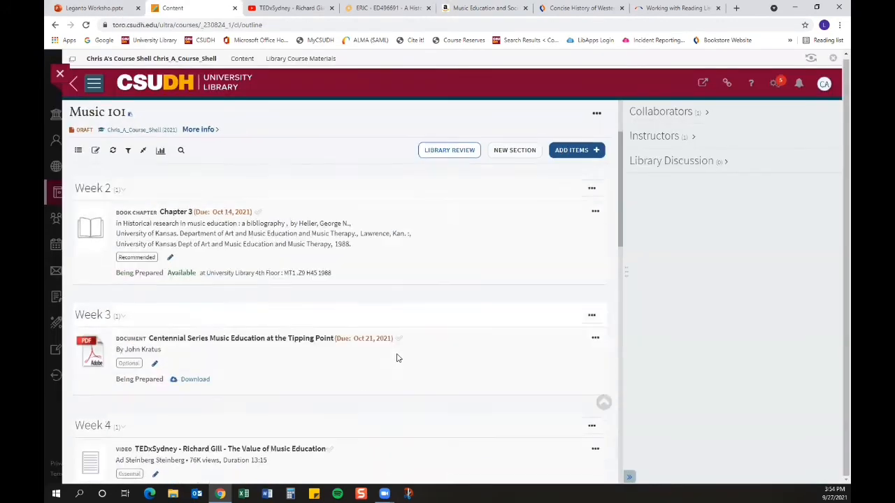
scroll(396, 358, "down", 5)
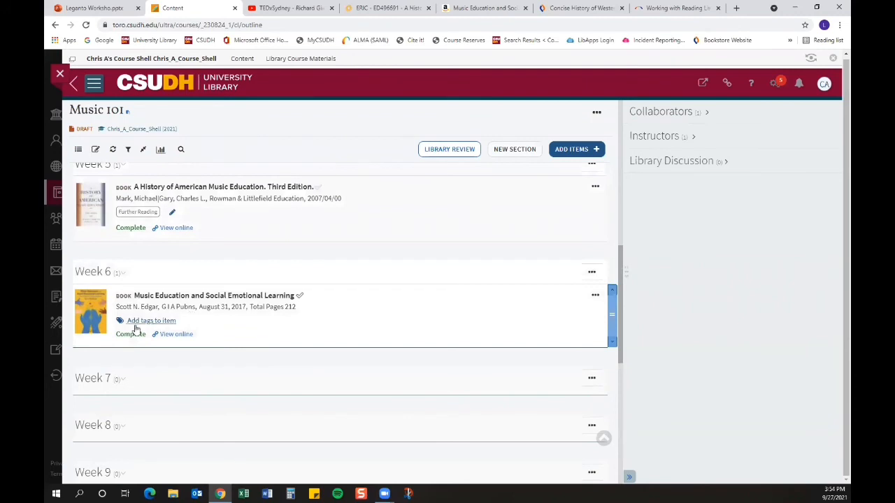
left_click(597, 297)
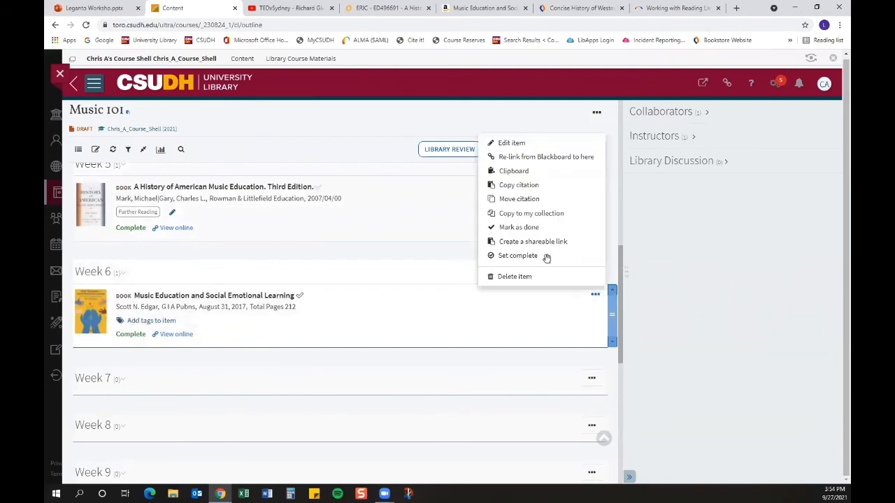
left_click(307, 312)
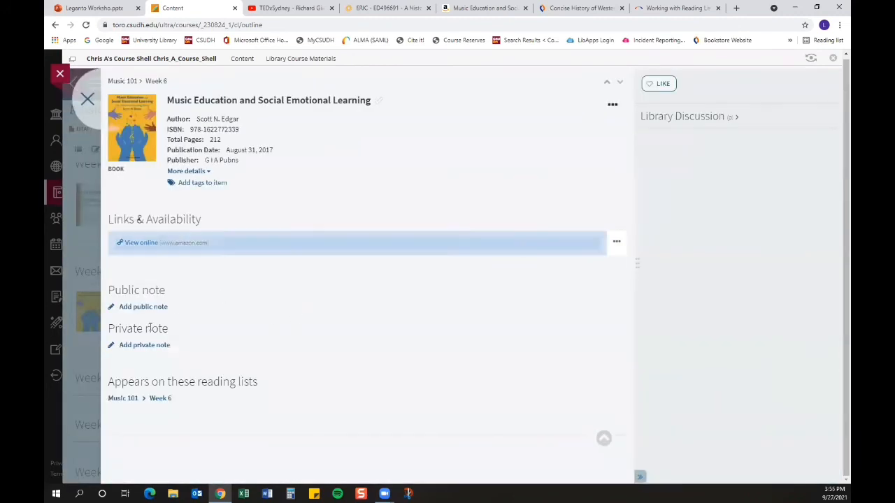
left_click(149, 307)
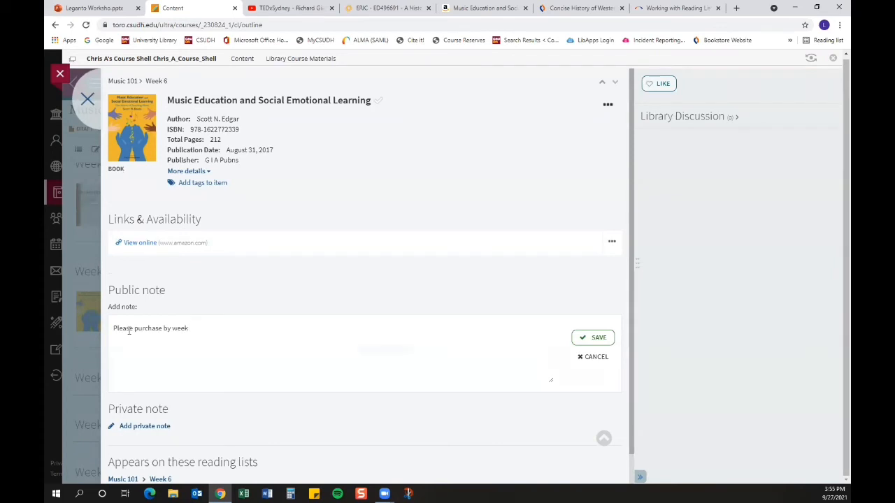
left_click(593, 338)
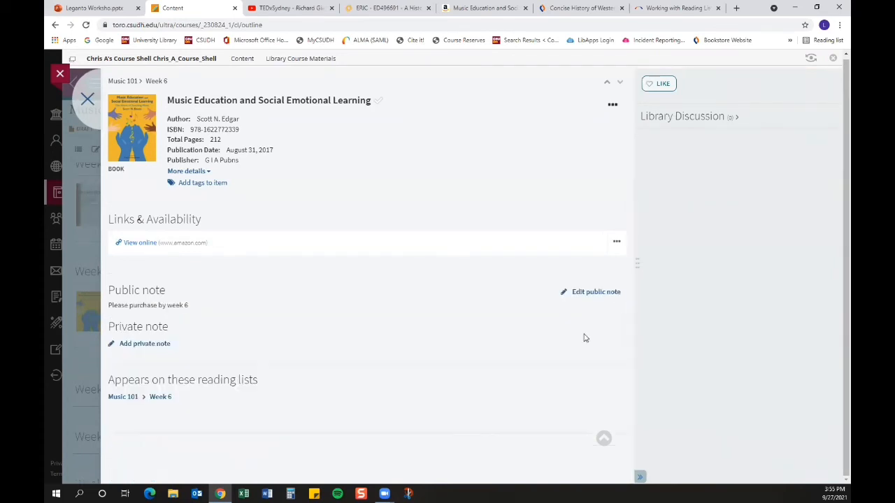
left_click(88, 100)
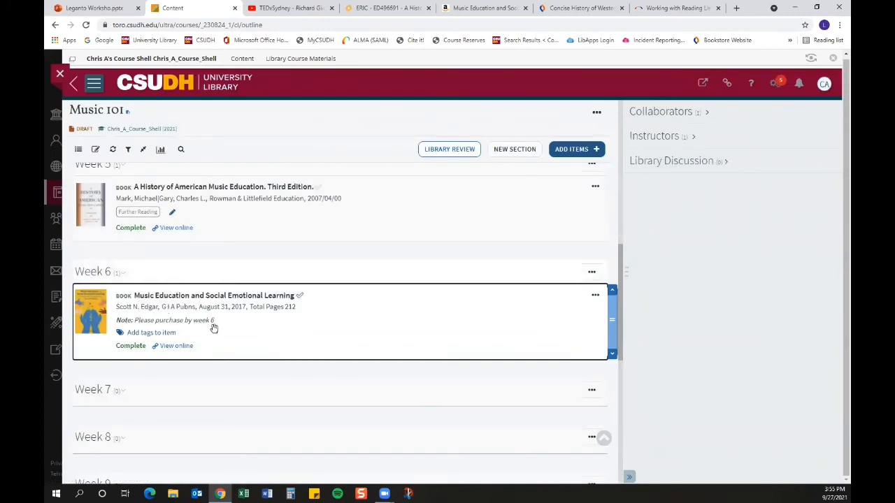
Step: Open the Week 6 book's online link, then close that tab and return to the reading list
left_click(177, 348)
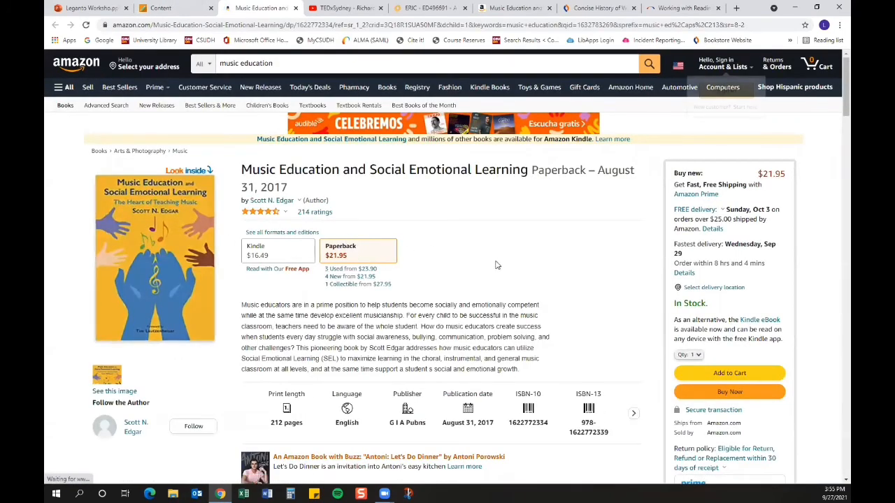
left_click(191, 11)
left_click(296, 8)
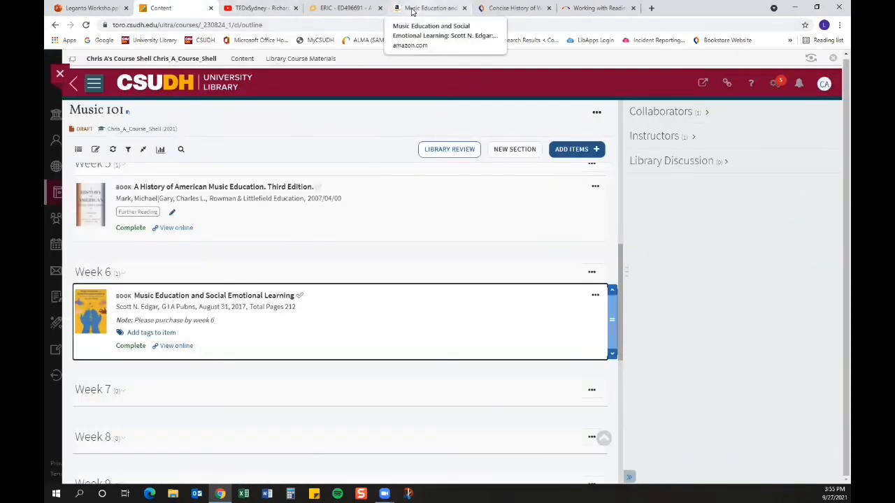
Step: Use Cite It! on the bookstore page for Concise History of Western Music to add it to Music 101's Week 7 section
left_click(510, 15)
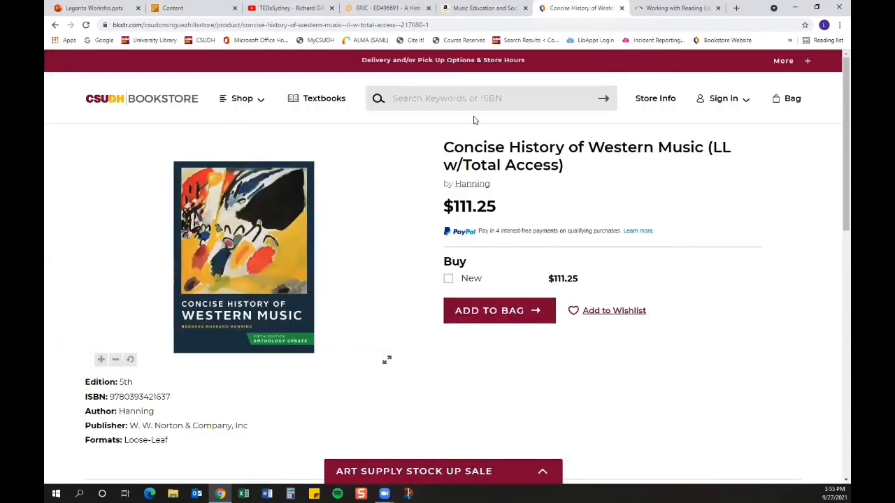
left_click(411, 42)
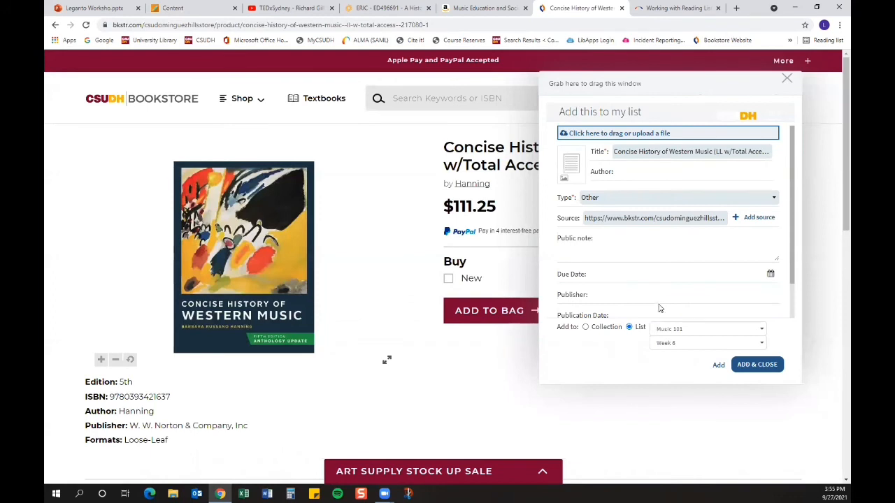
left_click(675, 343)
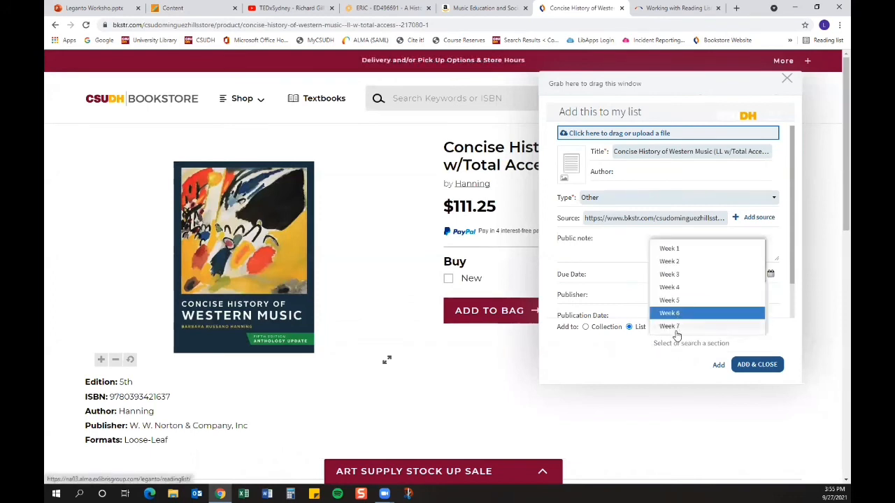
left_click(675, 329)
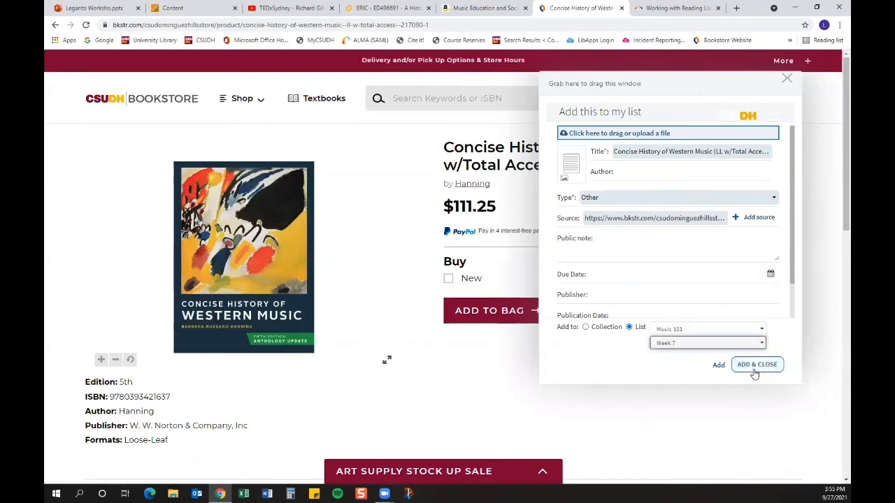
left_click(756, 365)
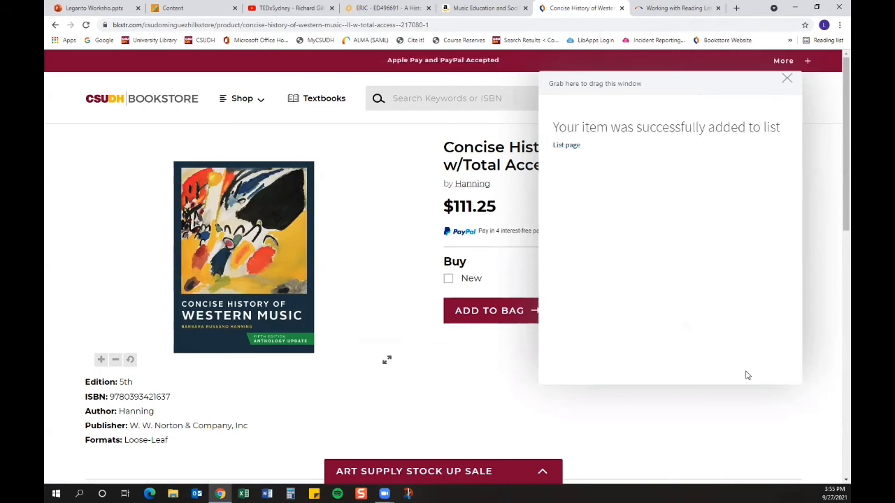
Step: Return to the Music 101 reading list and turn on list analysis mode
left_click(172, 8)
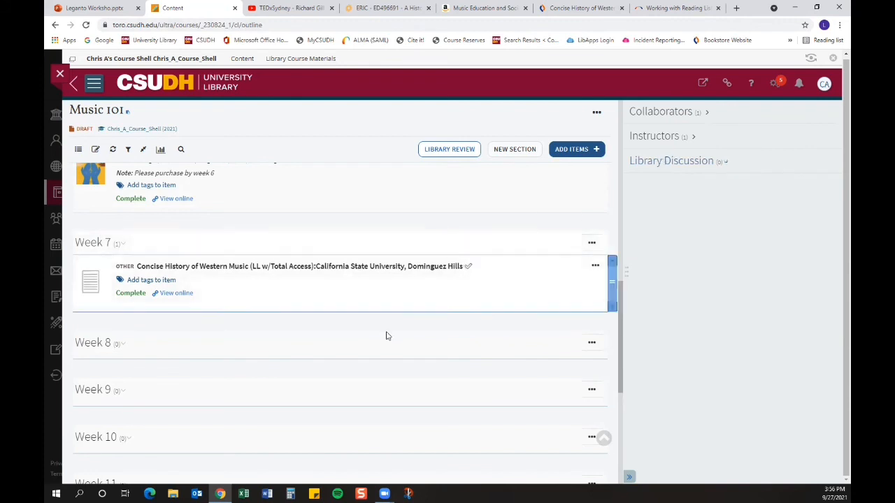
scroll(388, 334, "up", 2)
scroll(388, 337, "up", 4)
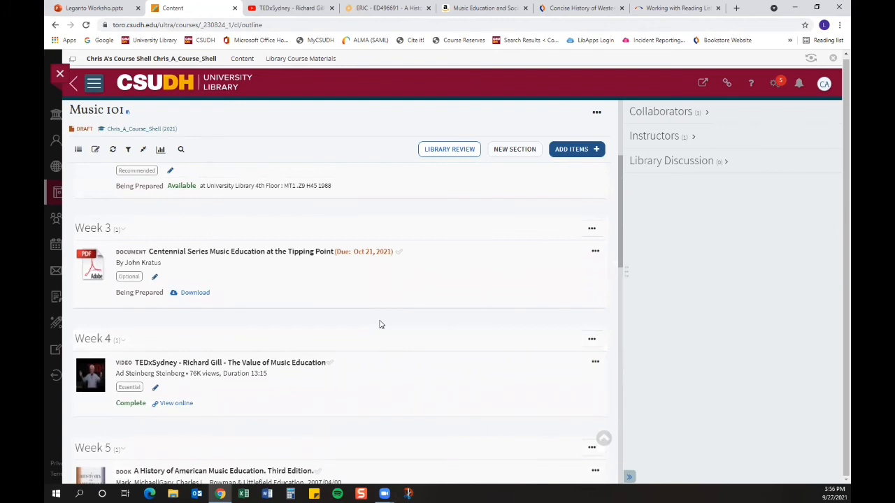
left_click(161, 150)
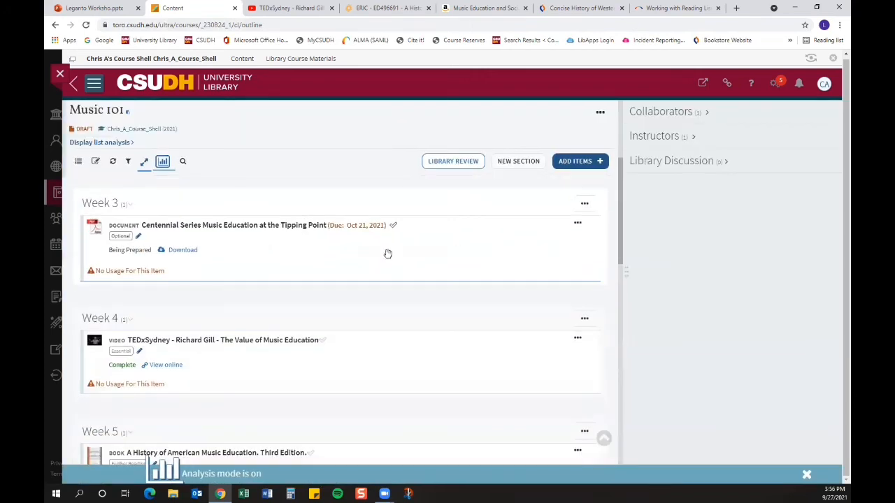
Step: Read through the Reading List Analytics section of the Leganto documentation page
left_click(696, 6)
scroll(120, 234, "down", 1)
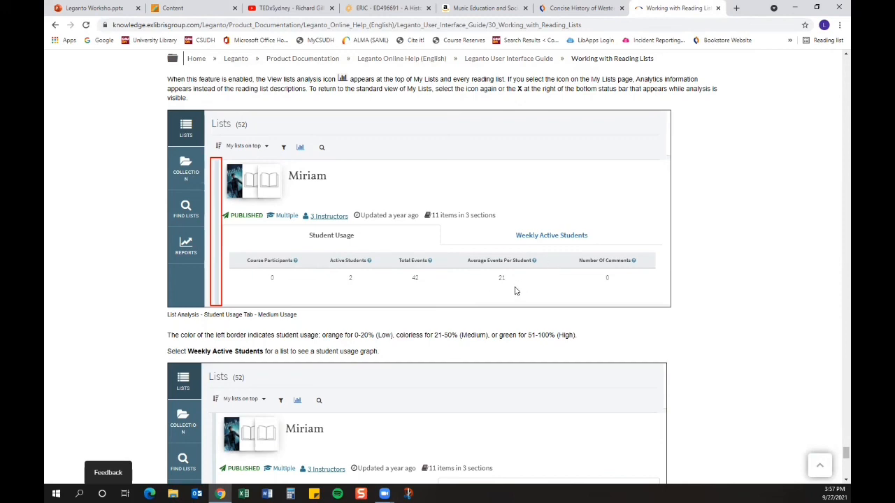
scroll(263, 332, "down", 3)
scroll(263, 332, "down", 1)
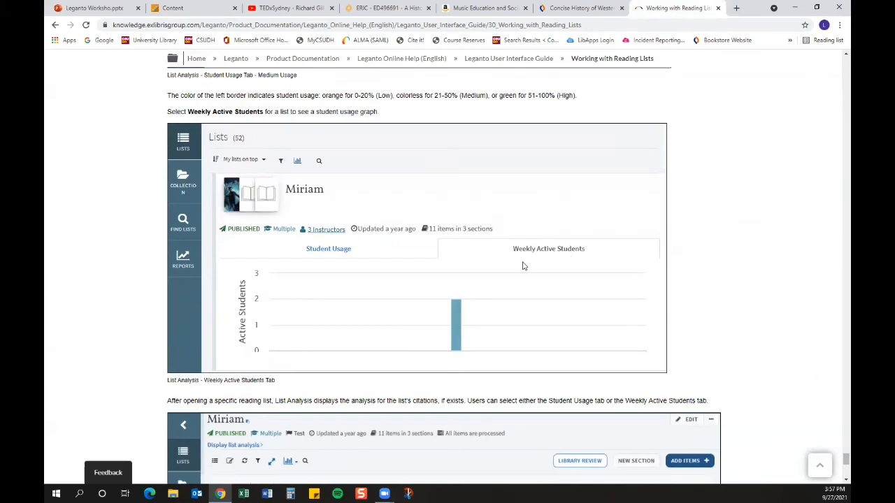
scroll(340, 352, "down", 3)
scroll(340, 352, "down", 3)
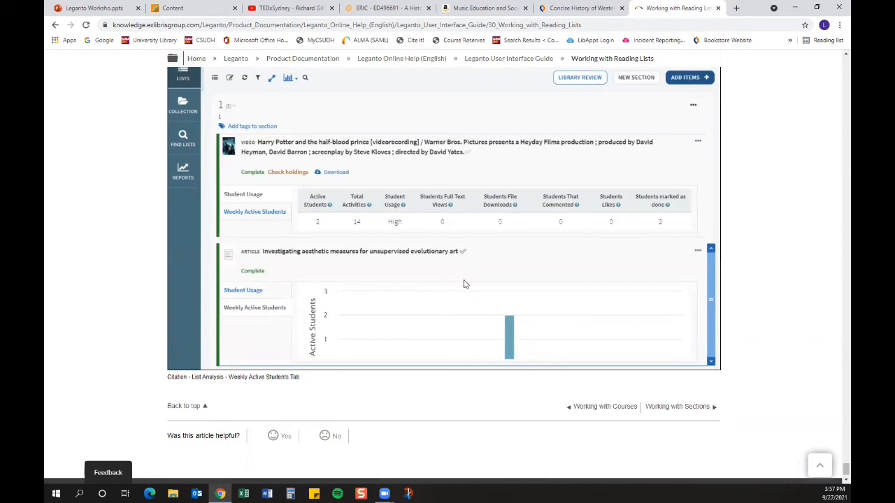
scroll(464, 284, "up", 1)
scroll(464, 284, "up", 1)
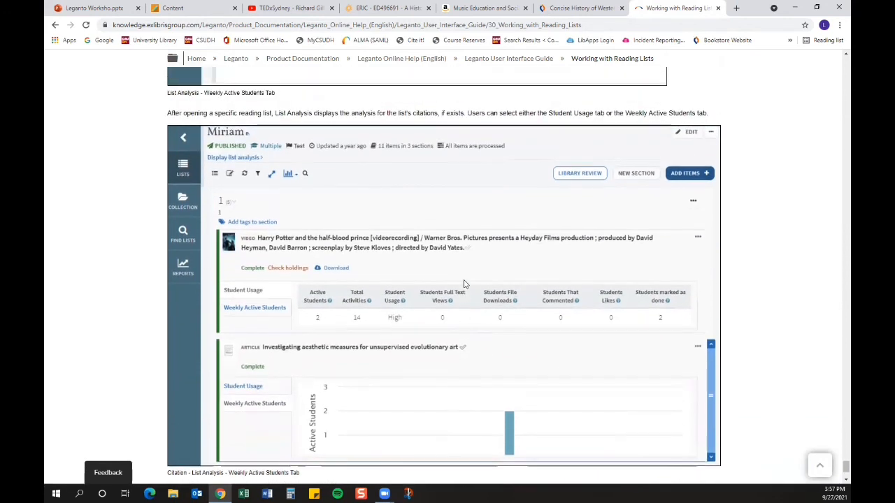
scroll(464, 284, "up", 1)
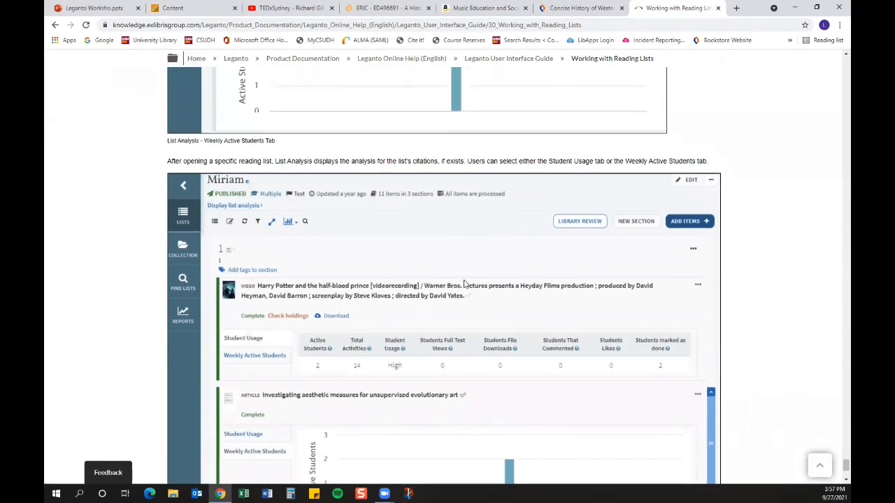
scroll(465, 284, "up", 2)
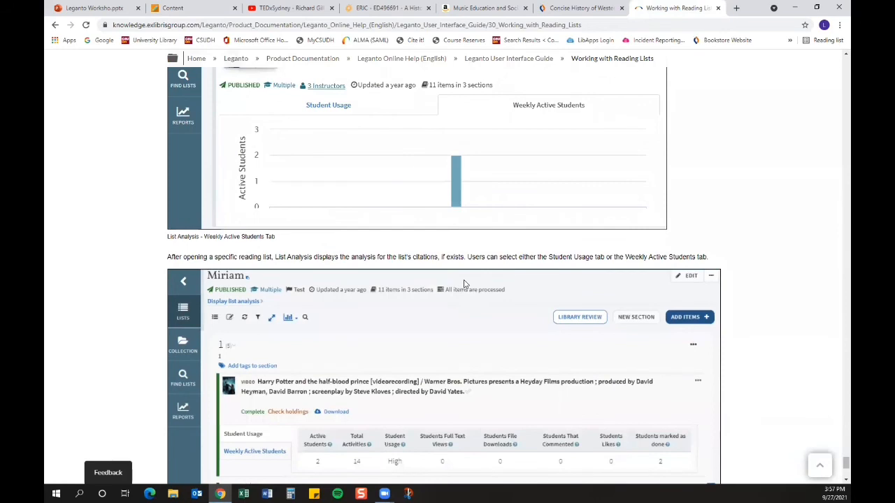
scroll(464, 283, "up", 4)
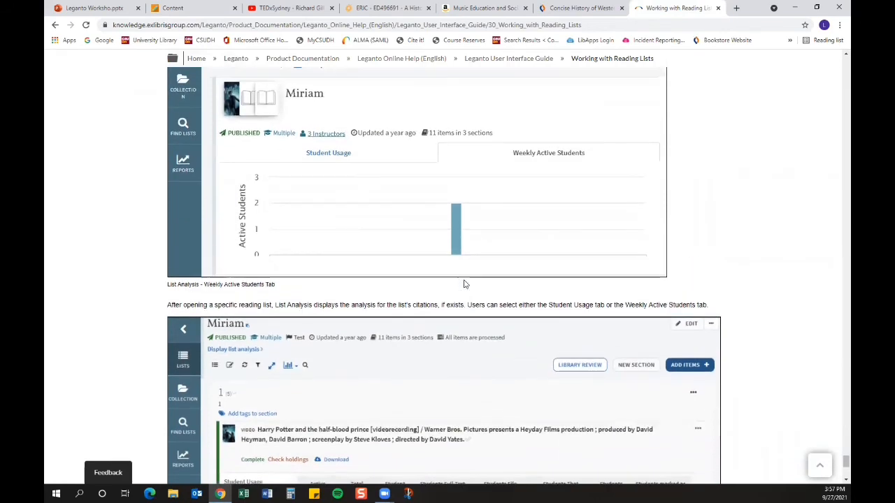
scroll(465, 284, "up", 4)
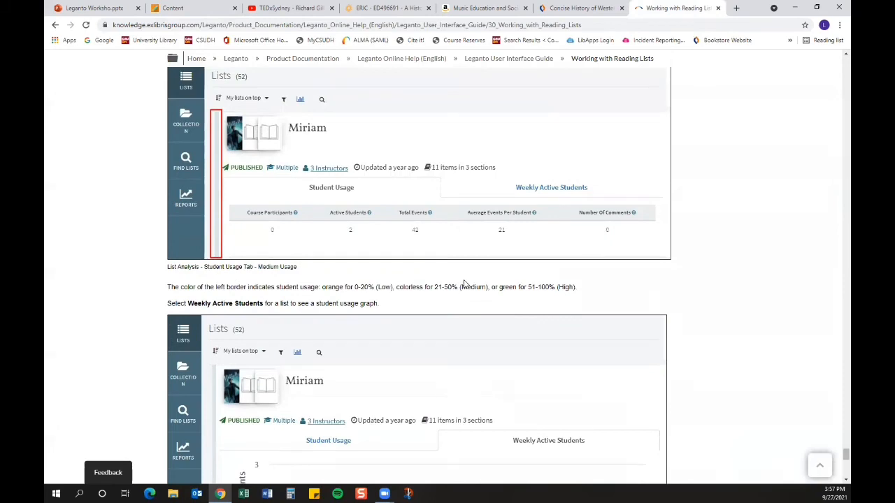
scroll(465, 284, "up", 1)
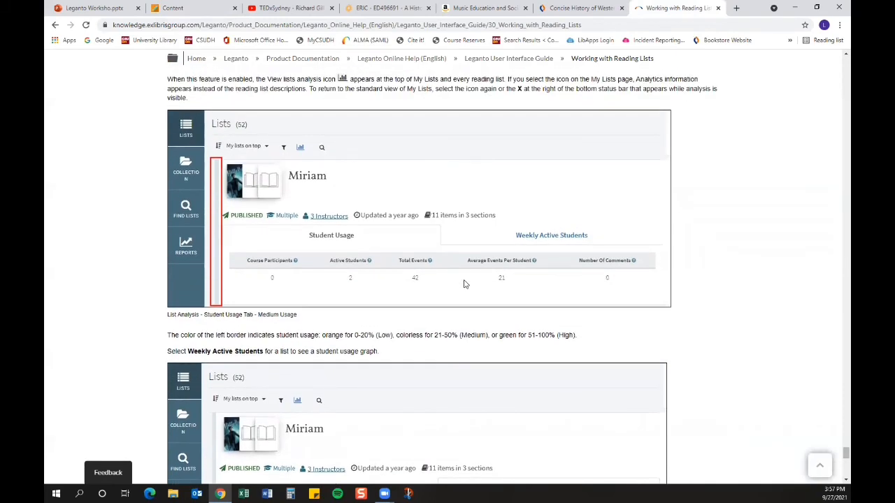
scroll(464, 284, "up", 1)
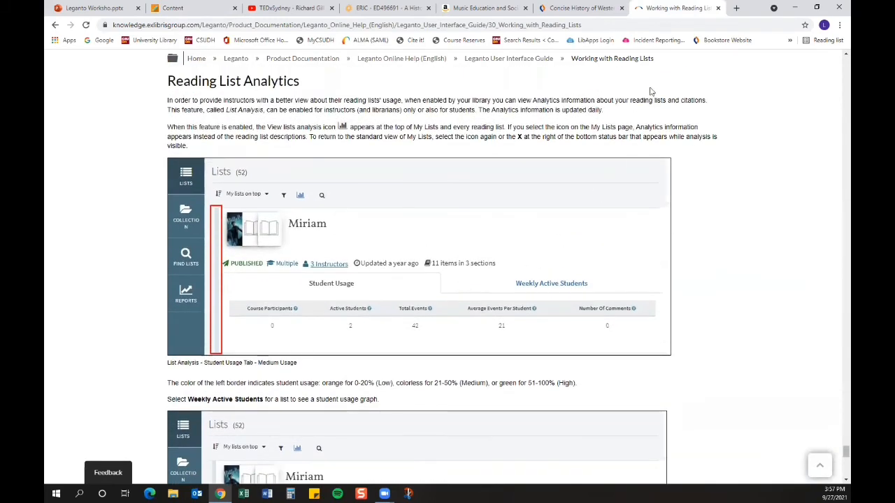
Step: Go back to the course tab and open the Leganto Collection page
left_click(197, 14)
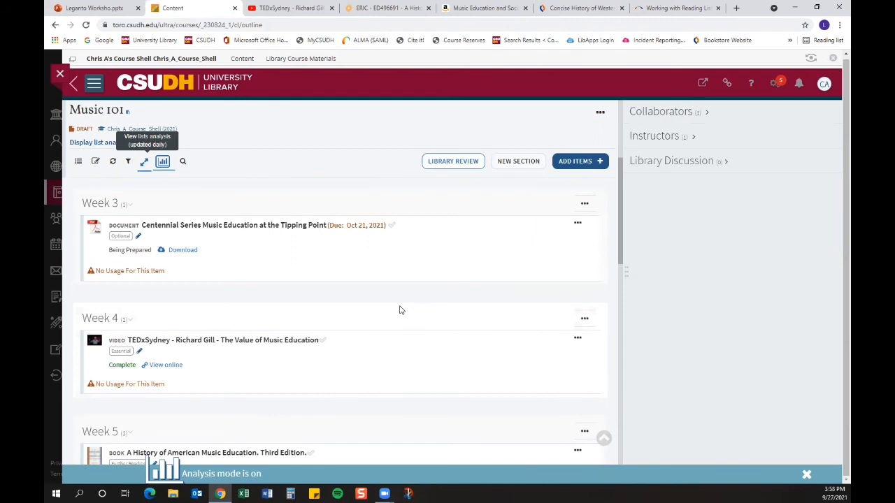
left_click(575, 161)
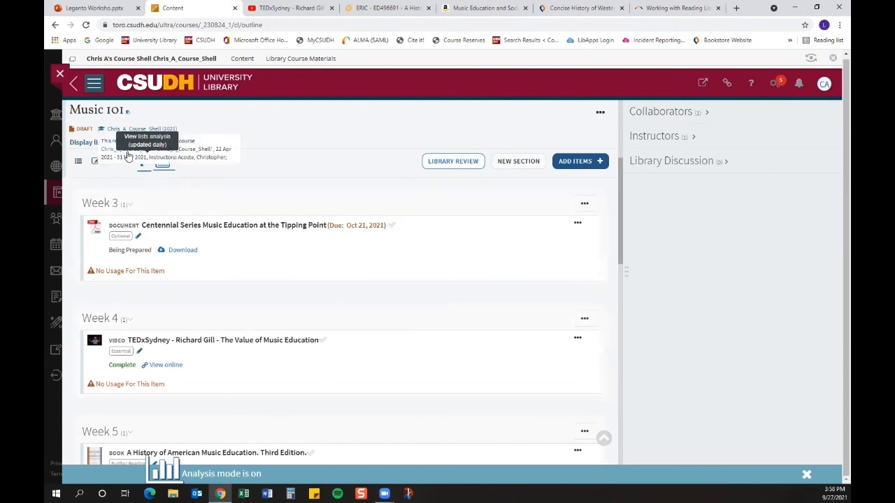
left_click(91, 85)
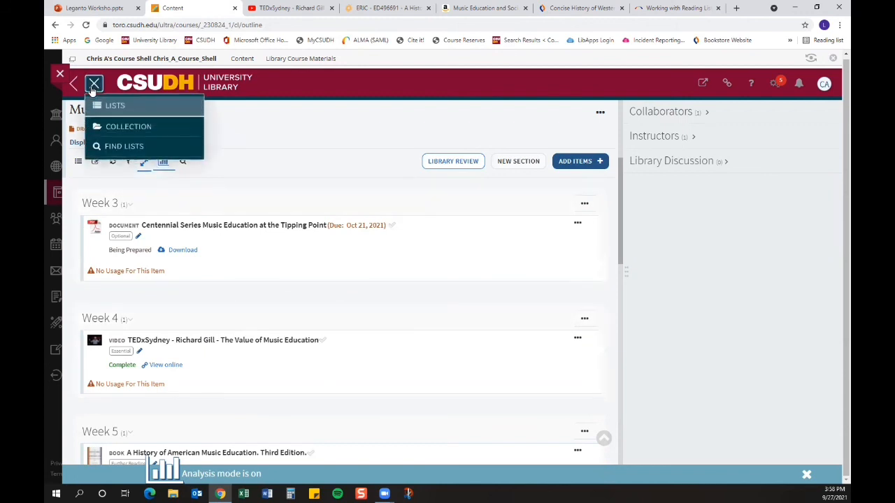
left_click(132, 133)
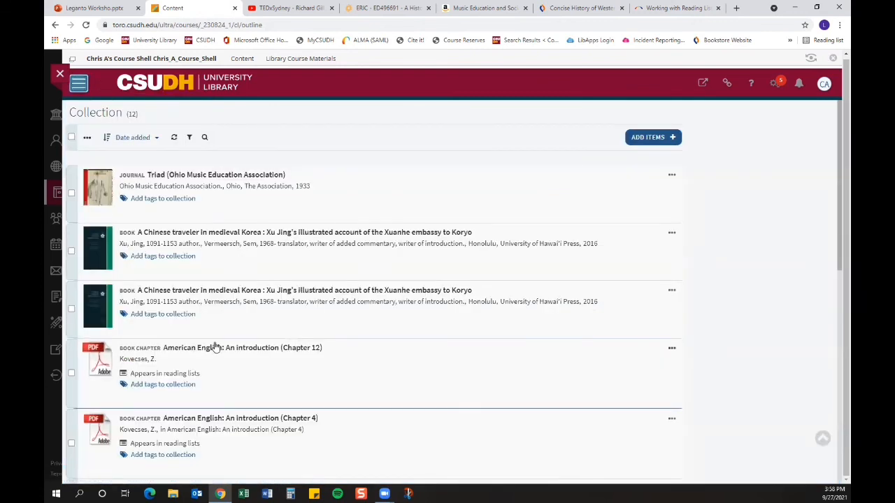
Step: Search everything (CSUDH) for music education and add International journal of music education to the collection
left_click(642, 140)
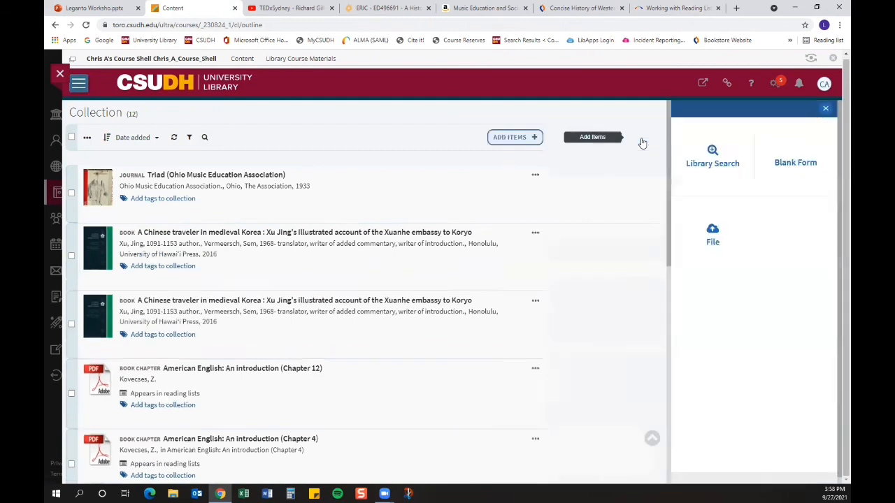
left_click(654, 146)
left_click(688, 151)
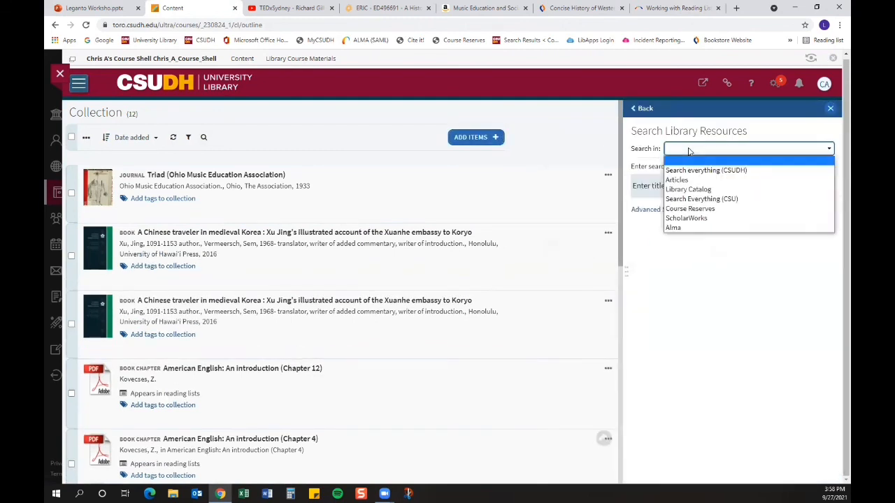
left_click(700, 169)
left_click(704, 184)
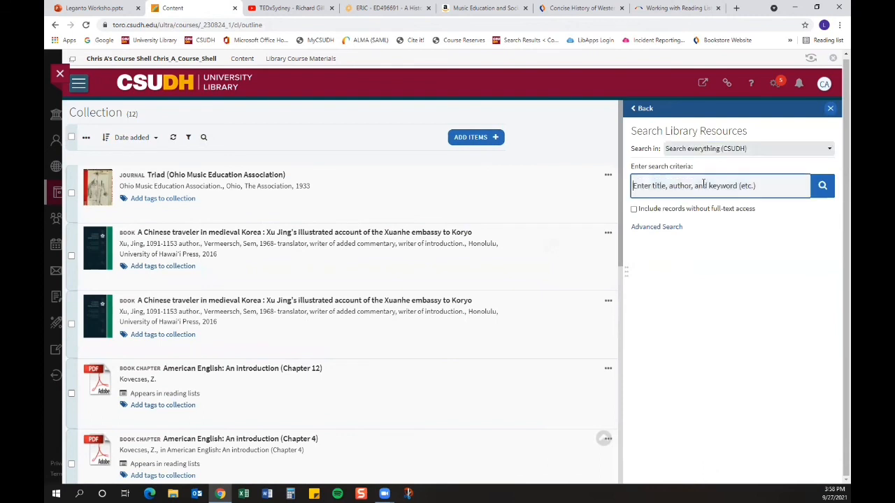
type("music ed")
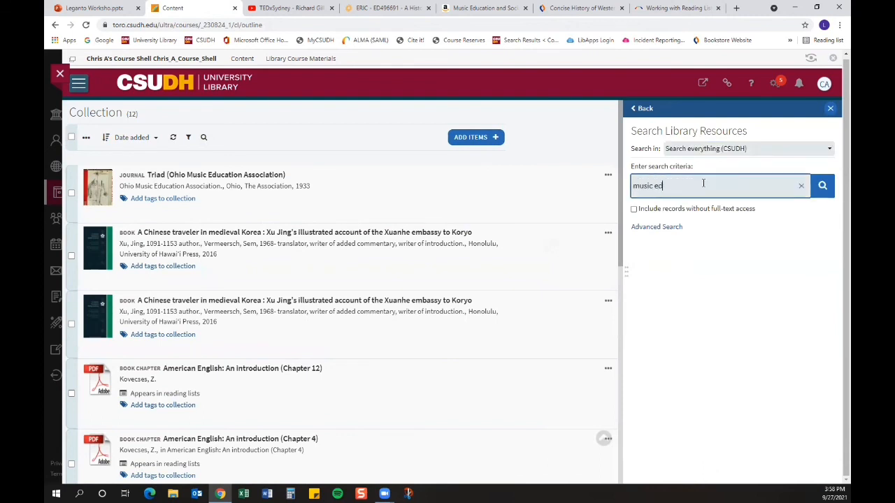
type("ccation")
key("Return")
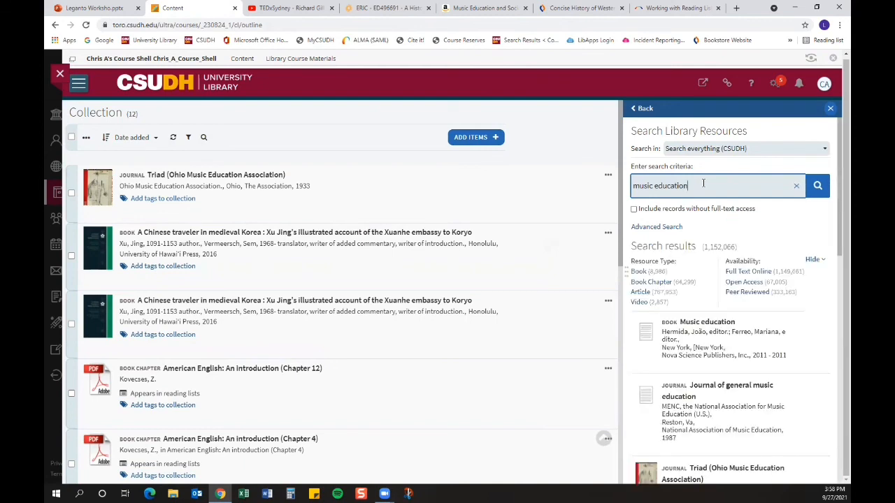
scroll(754, 334, "down", 2)
scroll(754, 334, "down", 3)
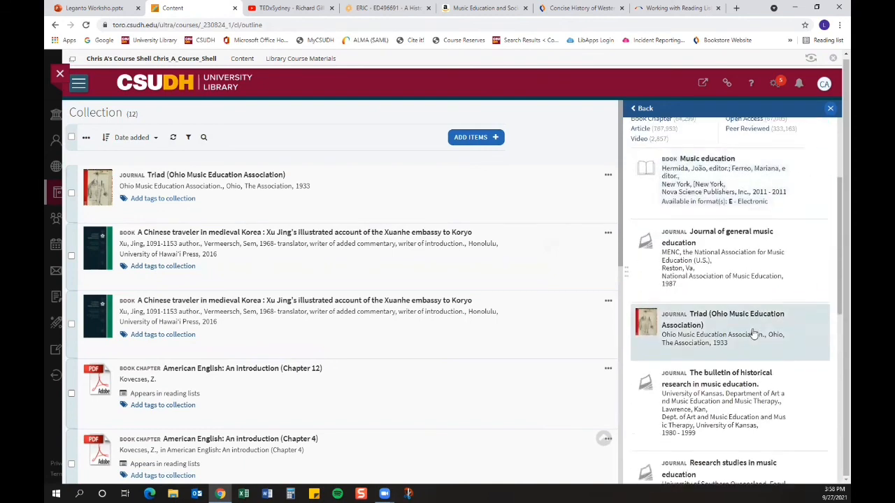
scroll(749, 361, "down", 4)
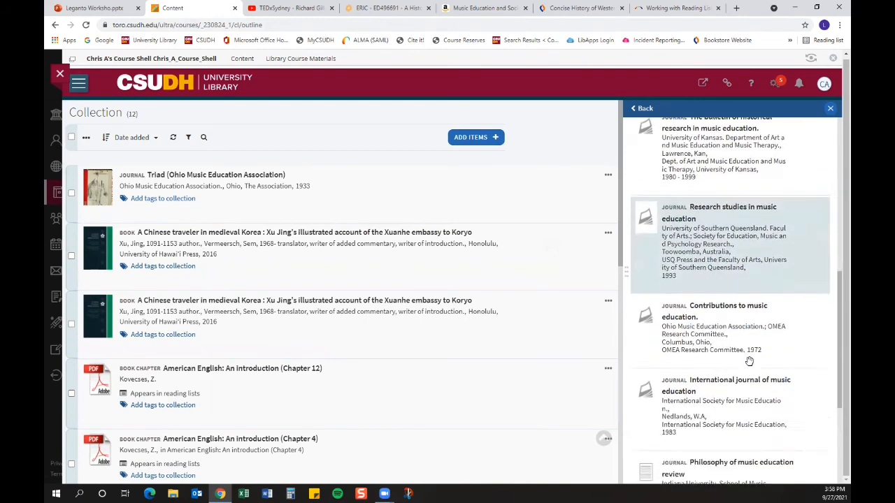
mouse_move(709, 254)
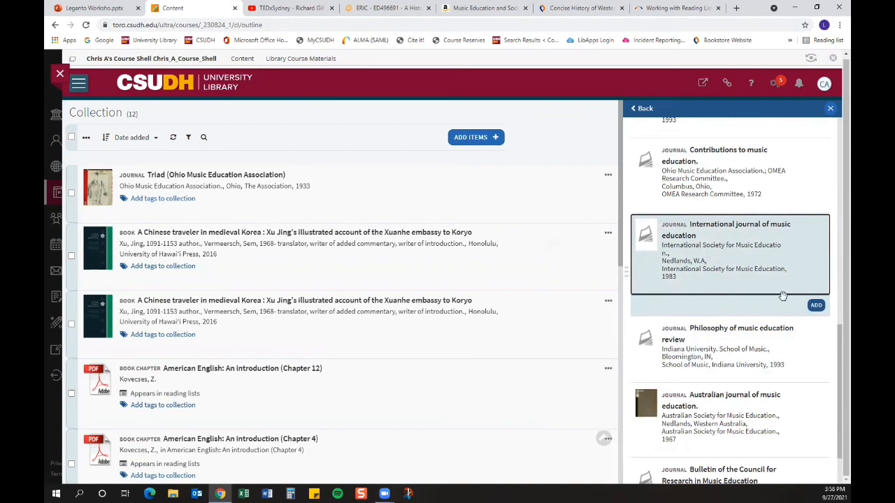
left_click(816, 305)
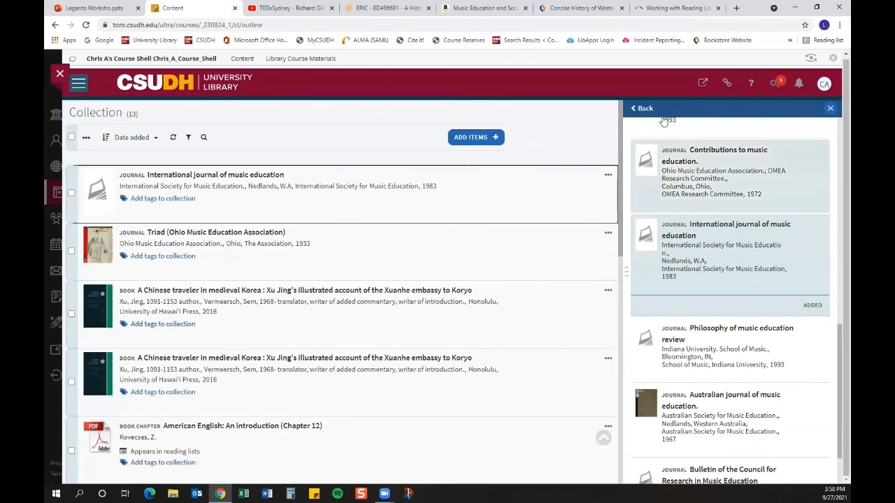
Step: Reopen the Music 101 list and browse items available to add from the collection
left_click(78, 84)
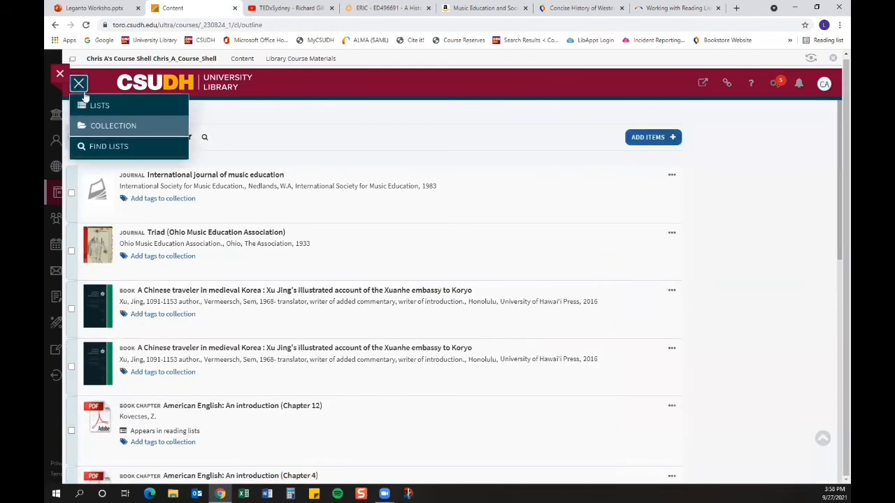
left_click(98, 104)
left_click(276, 200)
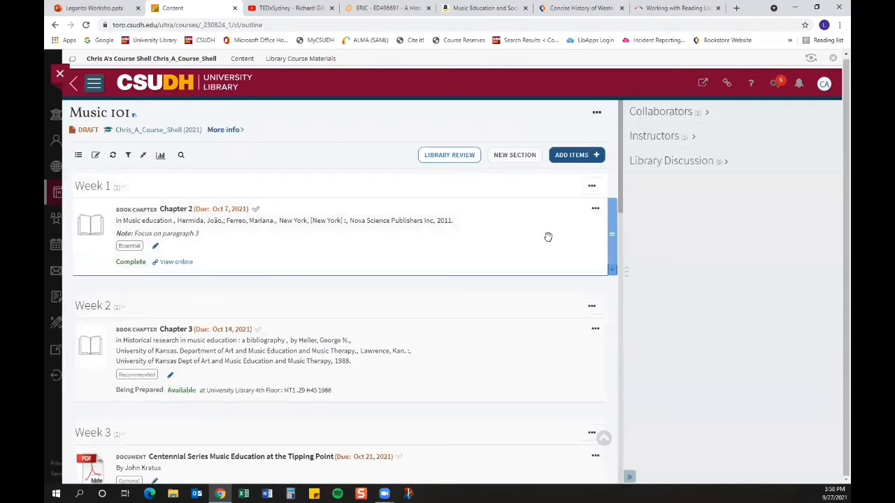
left_click(568, 155)
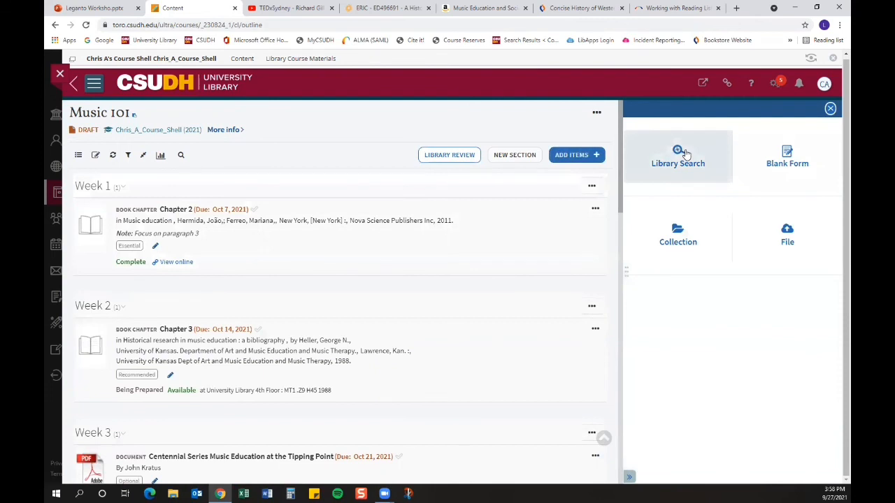
left_click(678, 238)
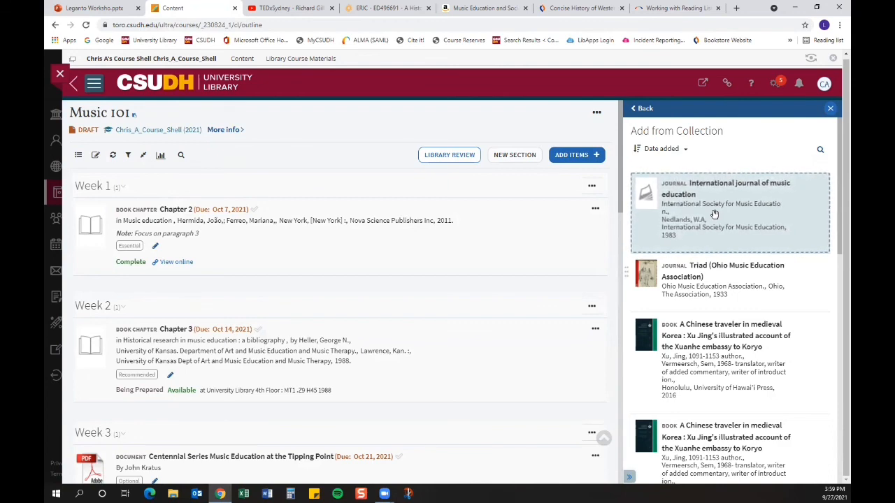
scroll(721, 287, "down", 3)
scroll(721, 289, "down", 2)
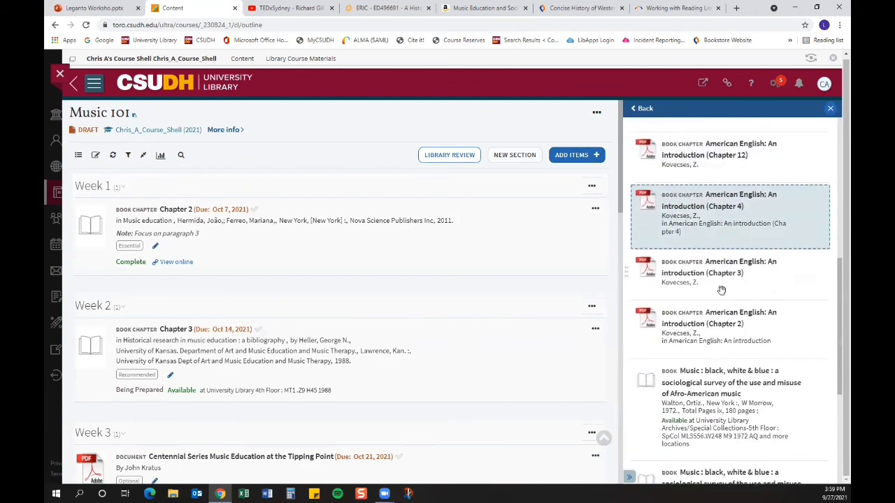
scroll(722, 293, "up", 5)
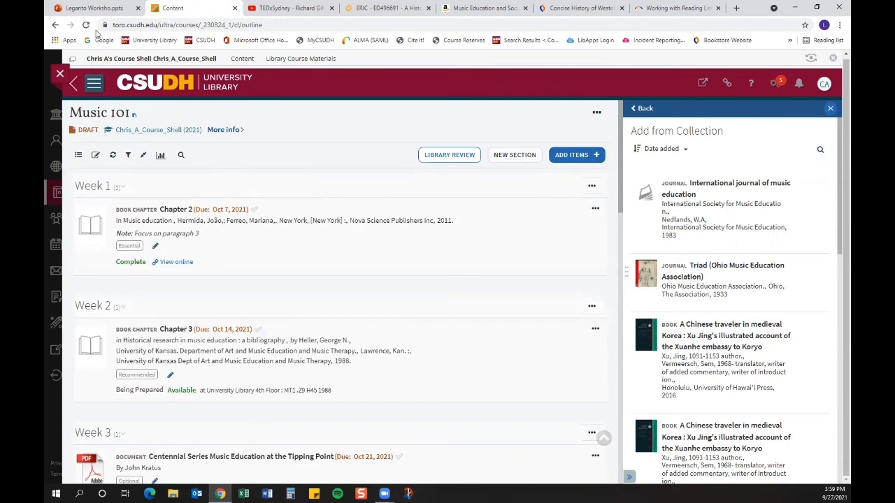
Step: Switch to the Leganto workshop PowerPoint presentation
left_click(66, 7)
left_click(747, 280)
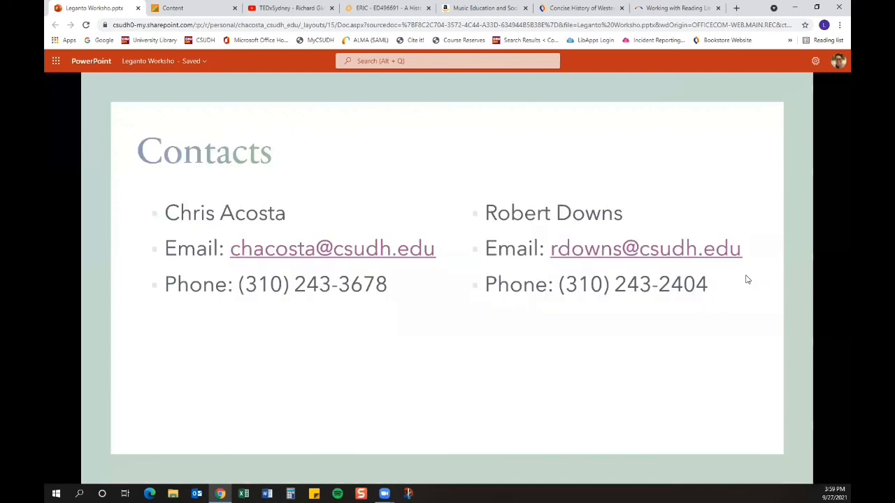